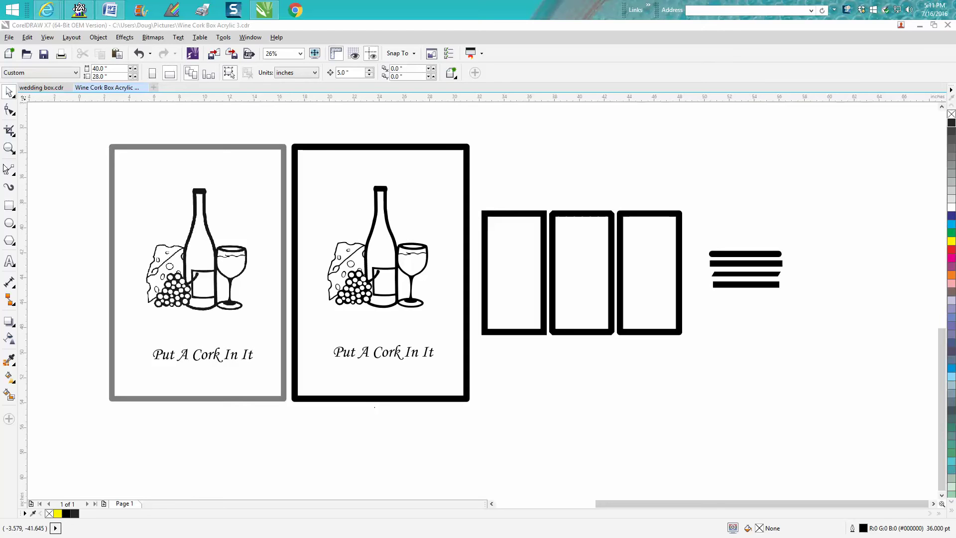
# Zoom in to inspect the wine panels' corners, the wine glass and the cheese artwork
pyautogui.click(9, 149)
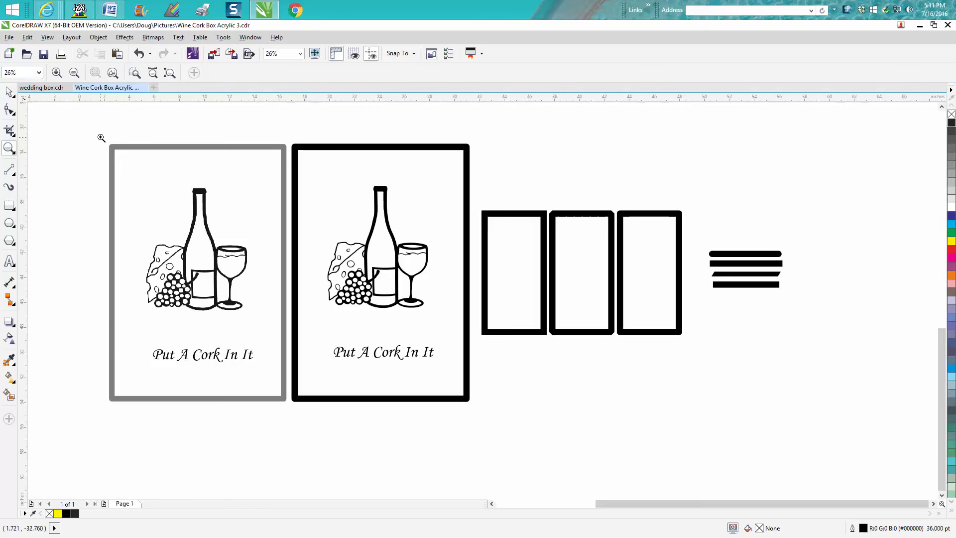
pyautogui.moveTo(103, 137); pyautogui.dragTo(297, 404)
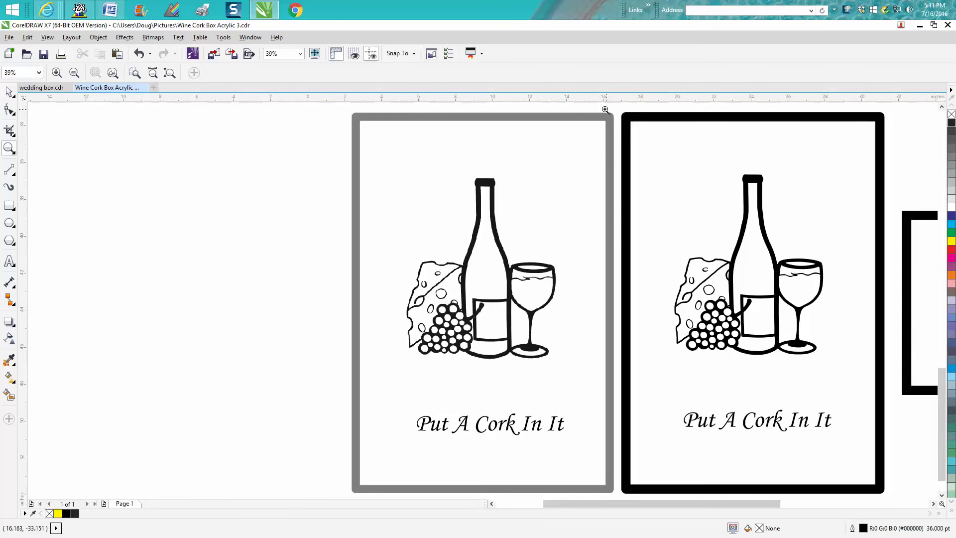
pyautogui.moveTo(601, 108); pyautogui.dragTo(623, 137)
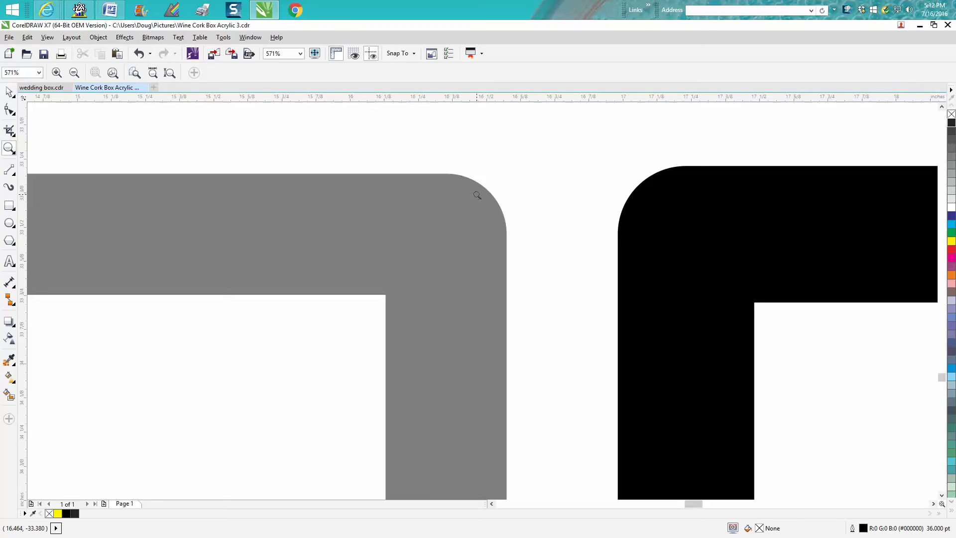
pyautogui.scroll(-5, 477, 195)
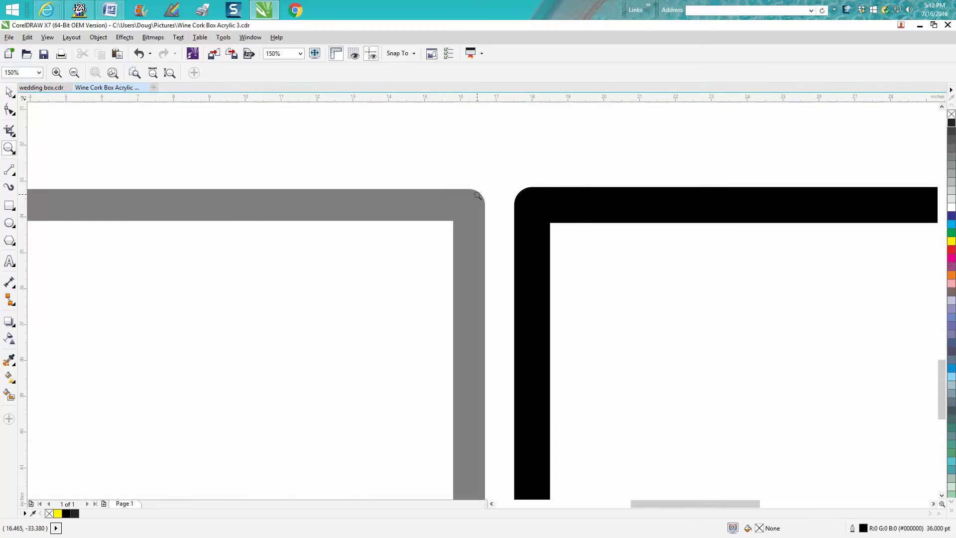
pyautogui.scroll(-7, 477, 194)
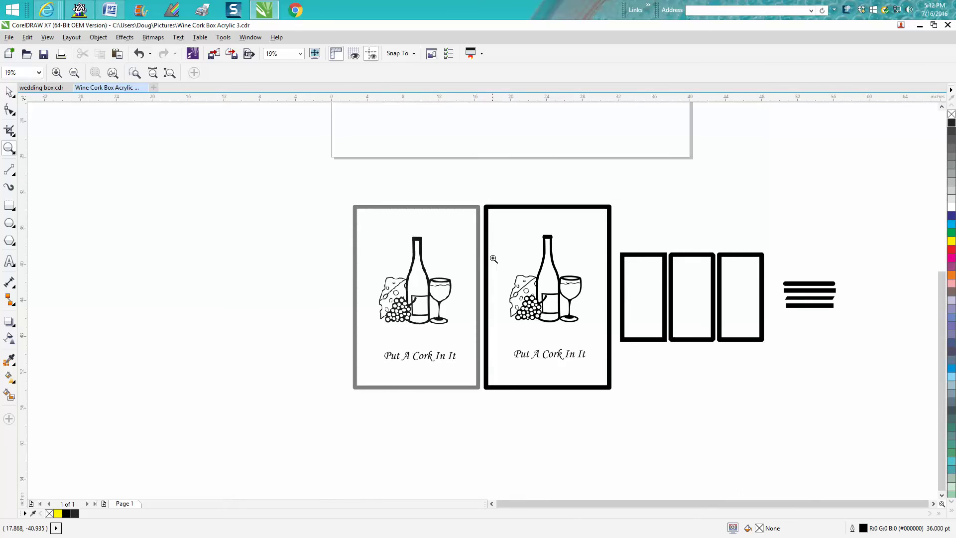
pyautogui.moveTo(336, 240); pyautogui.dragTo(592, 333)
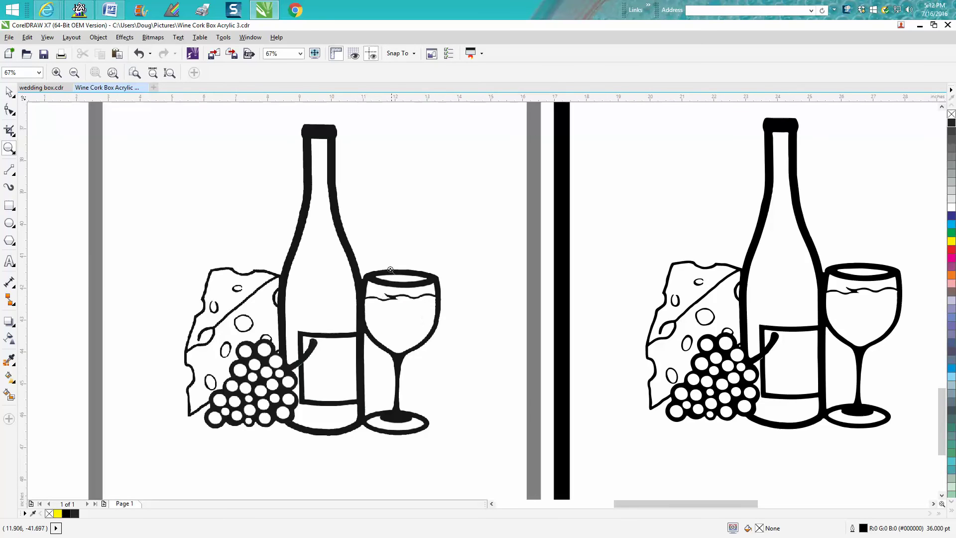
pyautogui.moveTo(391, 270); pyautogui.dragTo(495, 333)
pyautogui.scroll(-4, 513, 294)
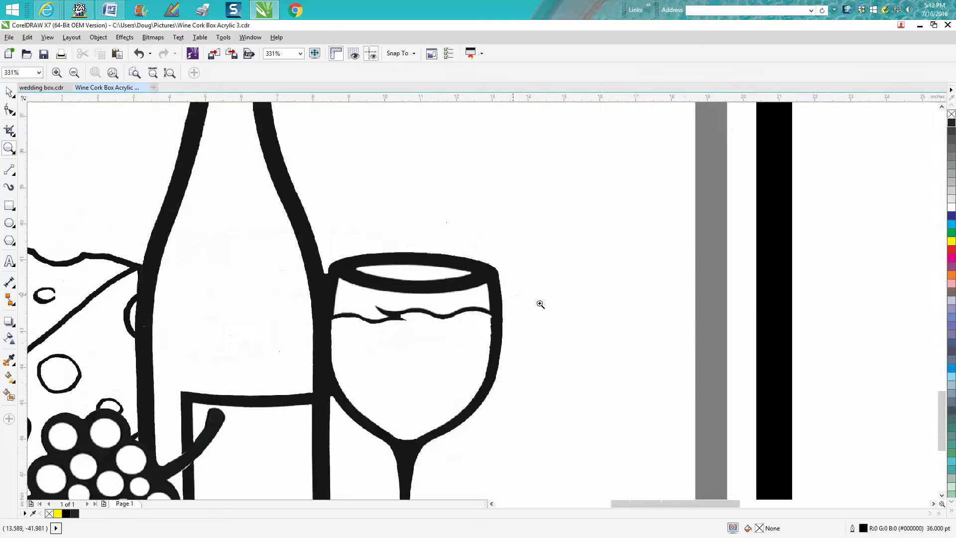
pyautogui.moveTo(827, 255); pyautogui.dragTo(889, 291)
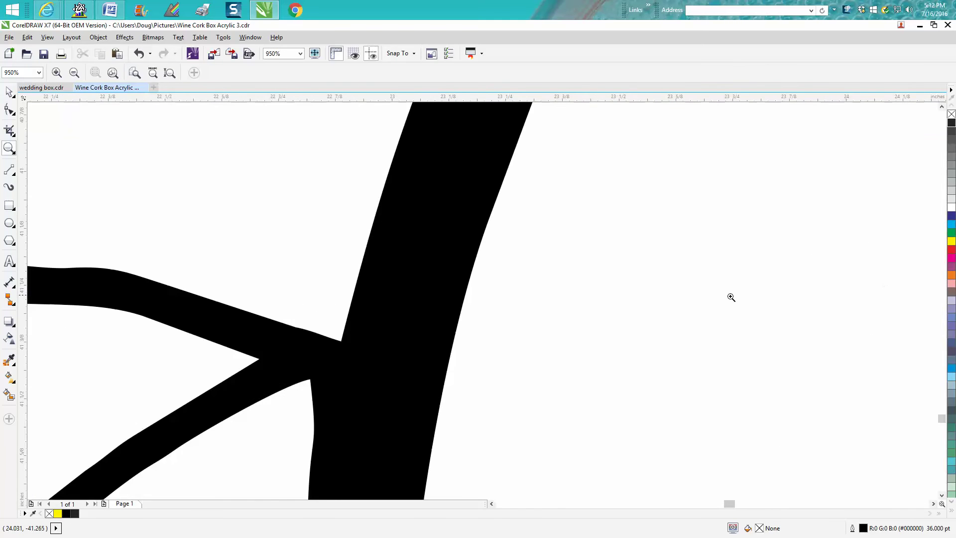
pyautogui.scroll(-2, 590, 292)
pyautogui.scroll(-5, 590, 291)
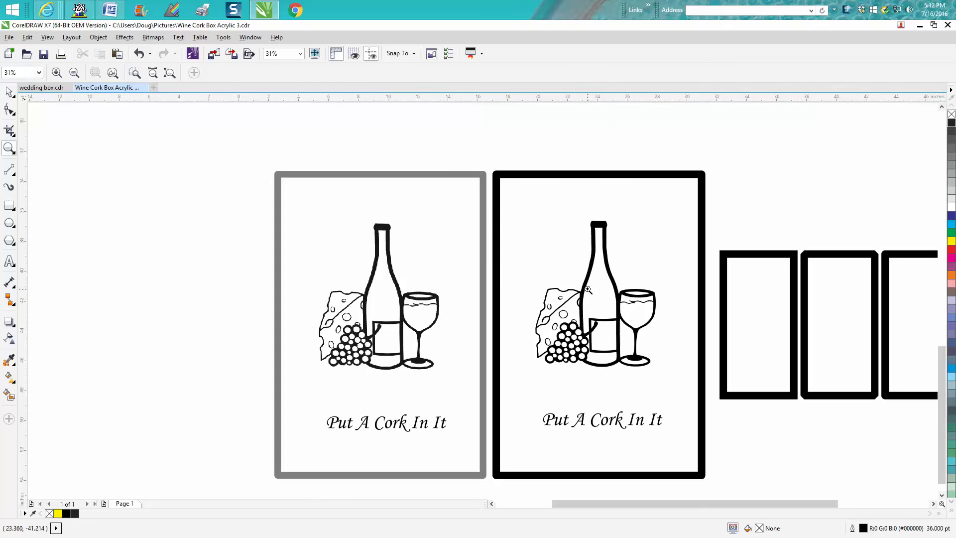
pyautogui.press('space')
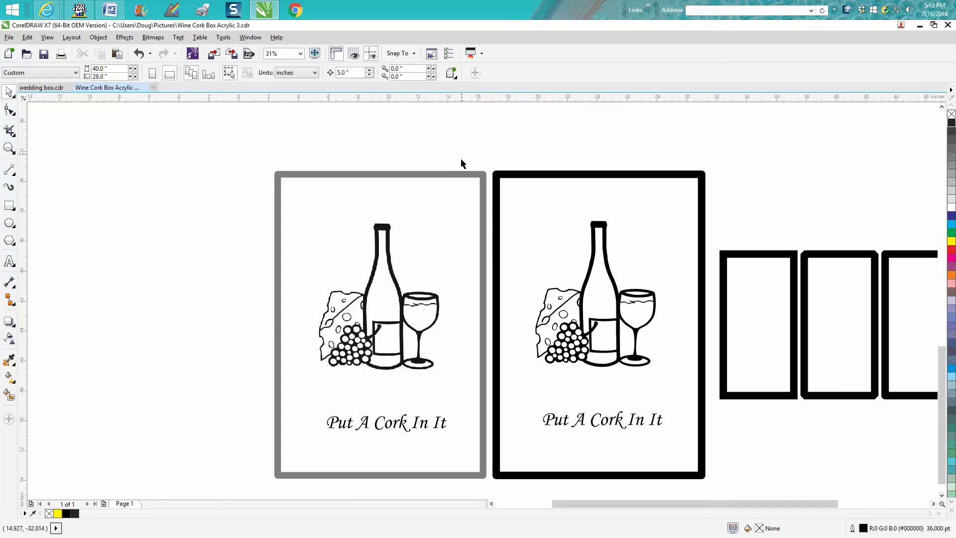
# Draw a tall rectangle to the left of the wine panels
pyautogui.click(451, 175)
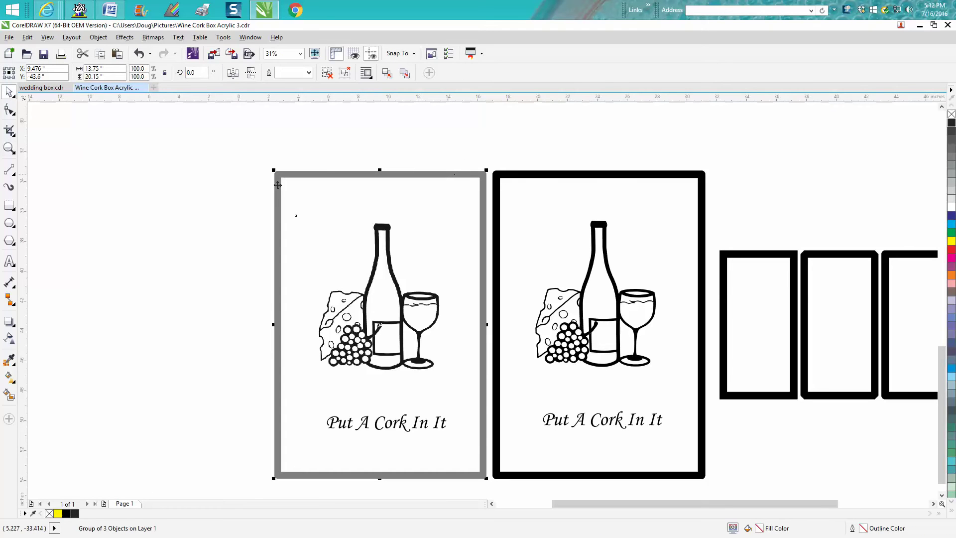
pyautogui.click(14, 209)
pyautogui.click(31, 208)
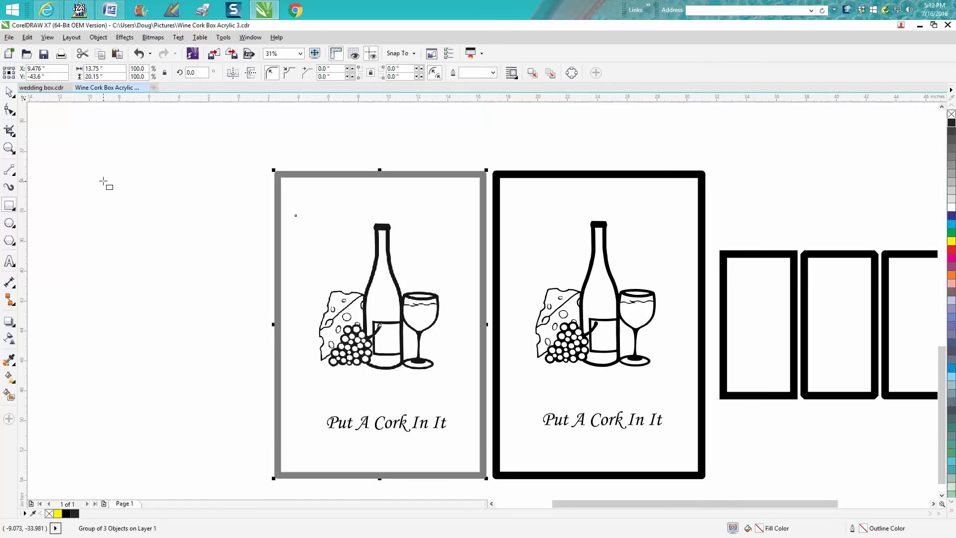
pyautogui.moveTo(103, 179); pyautogui.dragTo(238, 473)
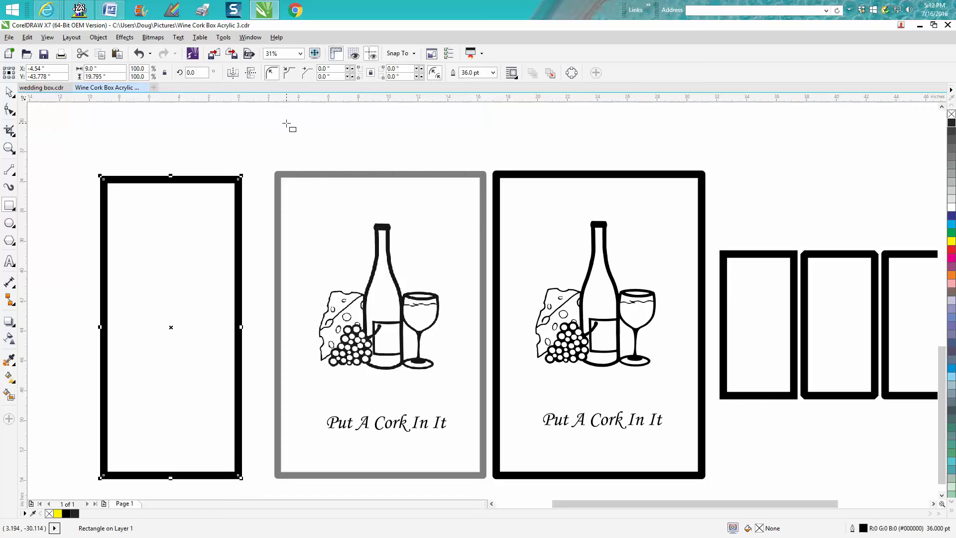
# Round the rectangle's corners with a 0.6 inch corner radius
pyautogui.click(332, 69)
pyautogui.click(340, 68)
pyautogui.write('.6')
pyautogui.press('Return')
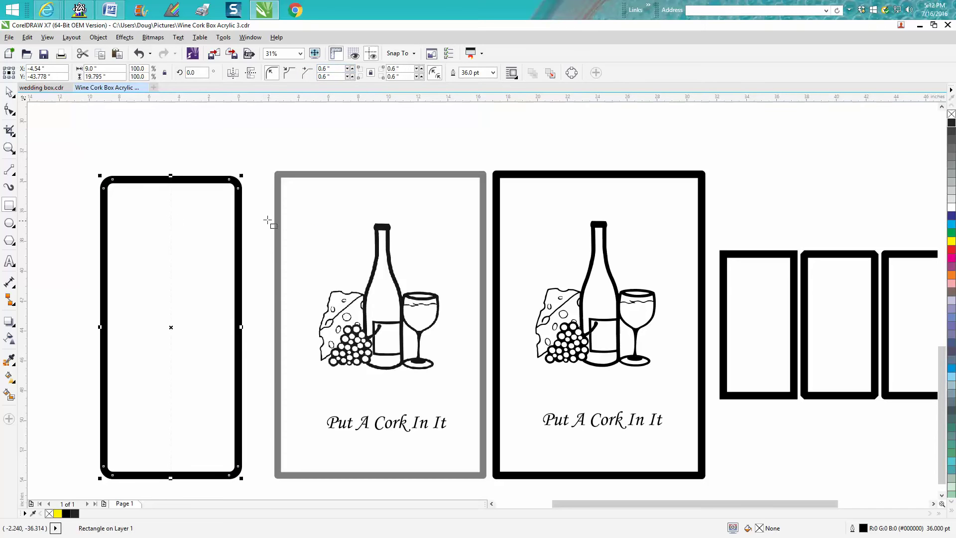
pyautogui.click(9, 148)
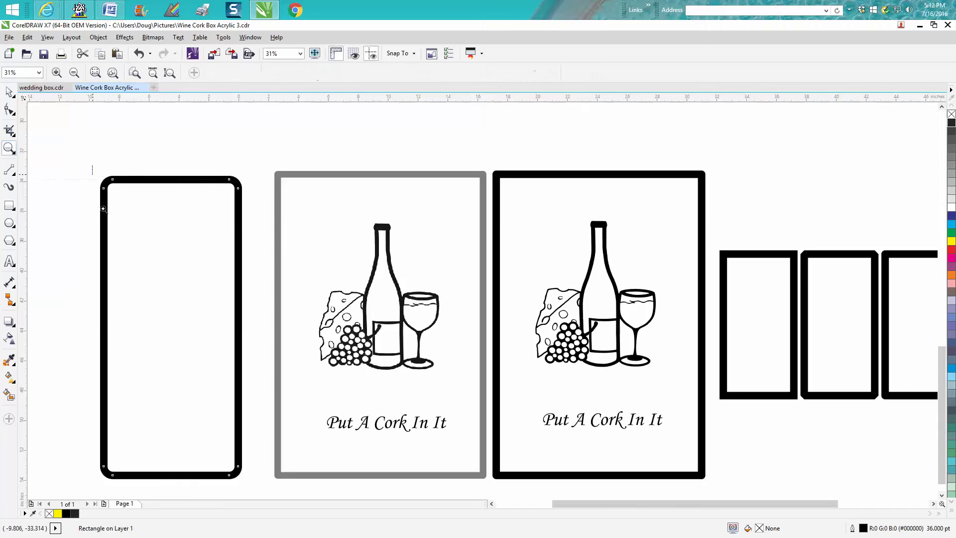
# Inspect the rounded corner, delete and restore the rectangle, and reset its corner radius to 0.0"
pyautogui.moveTo(92, 169); pyautogui.dragTo(155, 222)
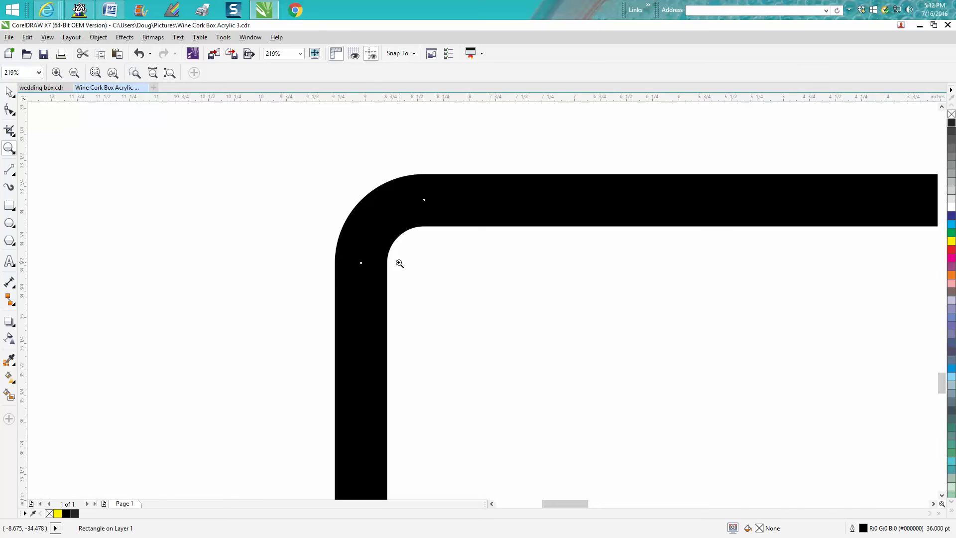
pyautogui.scroll(-6, 399, 263)
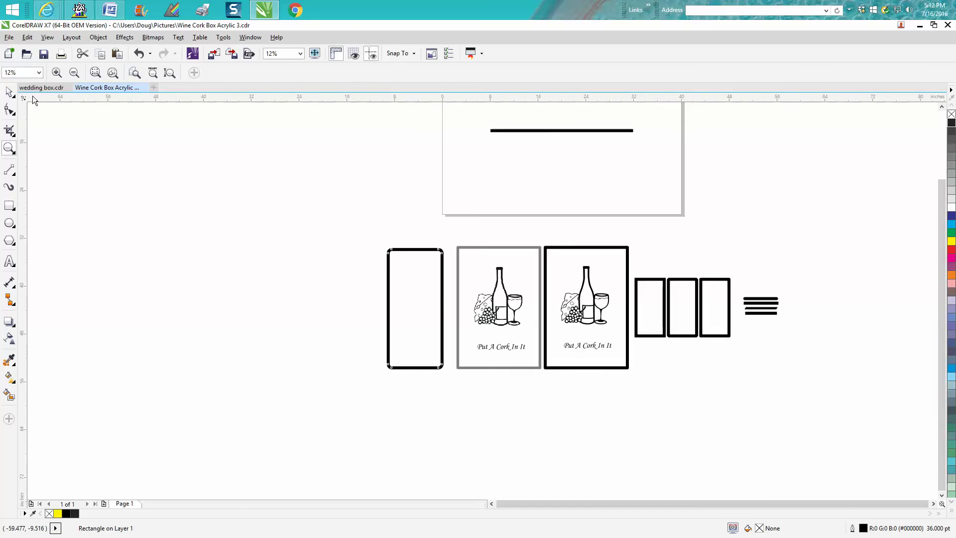
pyautogui.click(9, 91)
pyautogui.press('Delete')
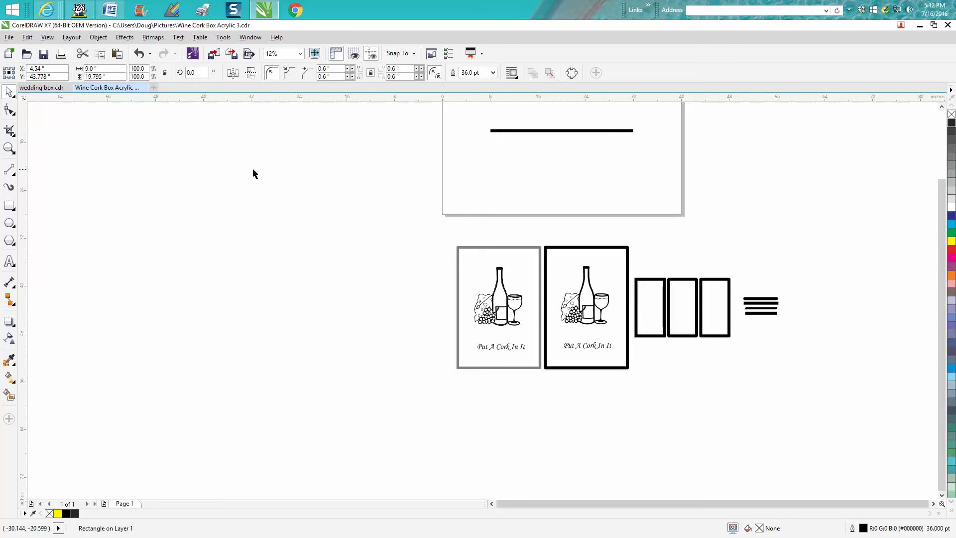
pyautogui.click(140, 54)
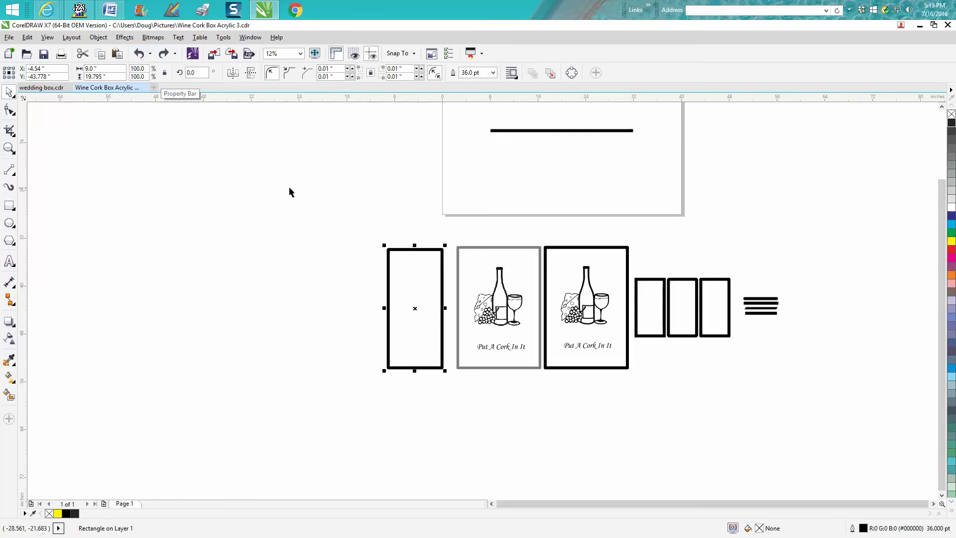
pyautogui.click(140, 54)
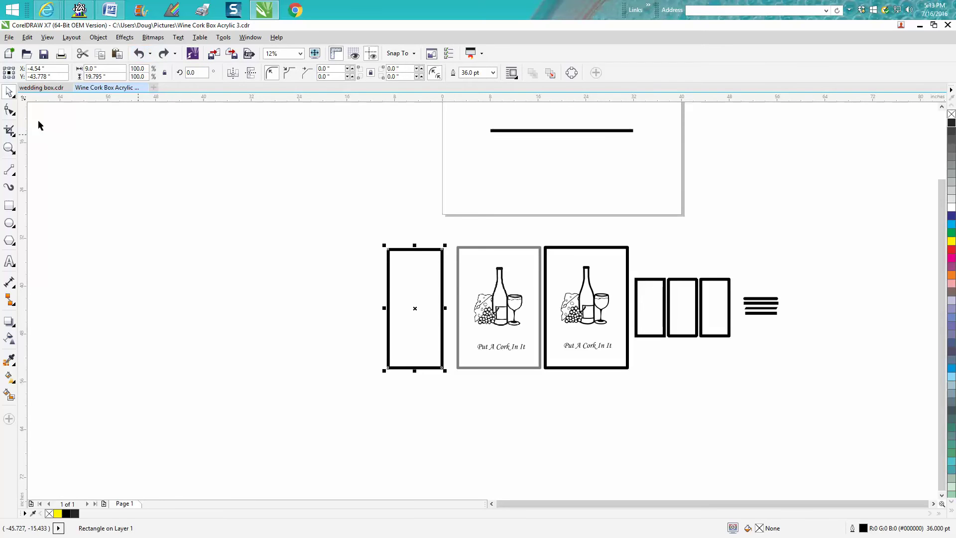
# Set the rectangle's 36 pt outline to Round corners in the Outline Pen dialog
pyautogui.doubleClick(864, 528)
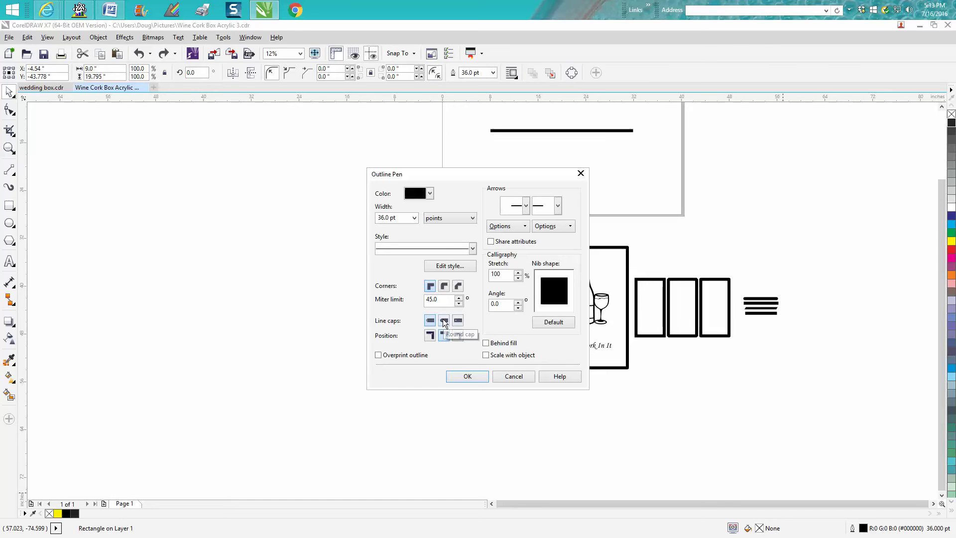
pyautogui.click(444, 286)
pyautogui.click(474, 377)
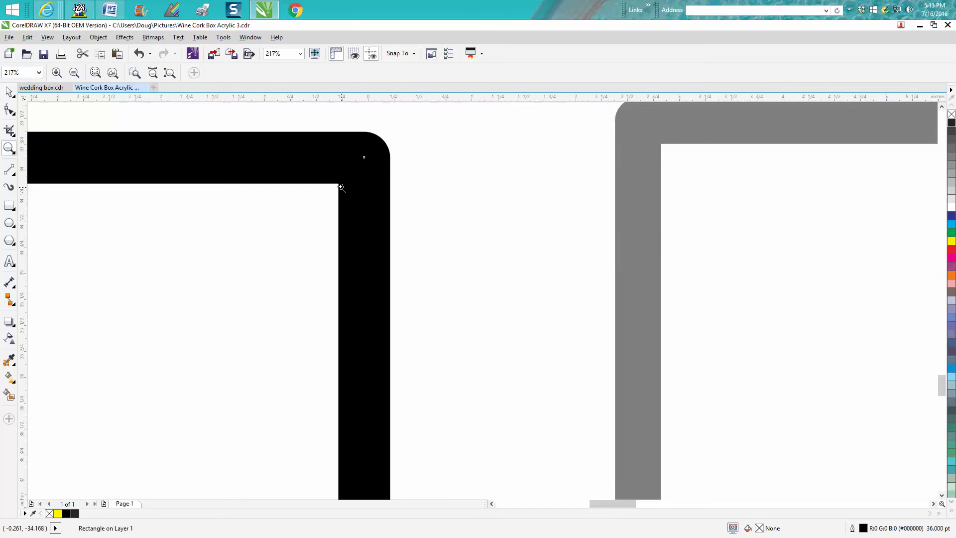
# Undo the round outline corners, then reopen the Outline Pen settings and cancel without changes
pyautogui.scroll(-5, 342, 187)
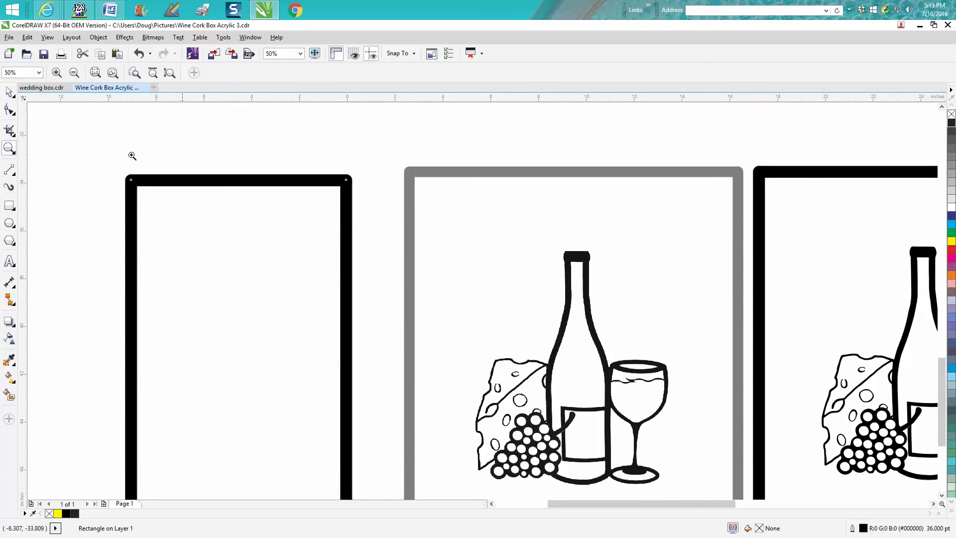
pyautogui.click(139, 53)
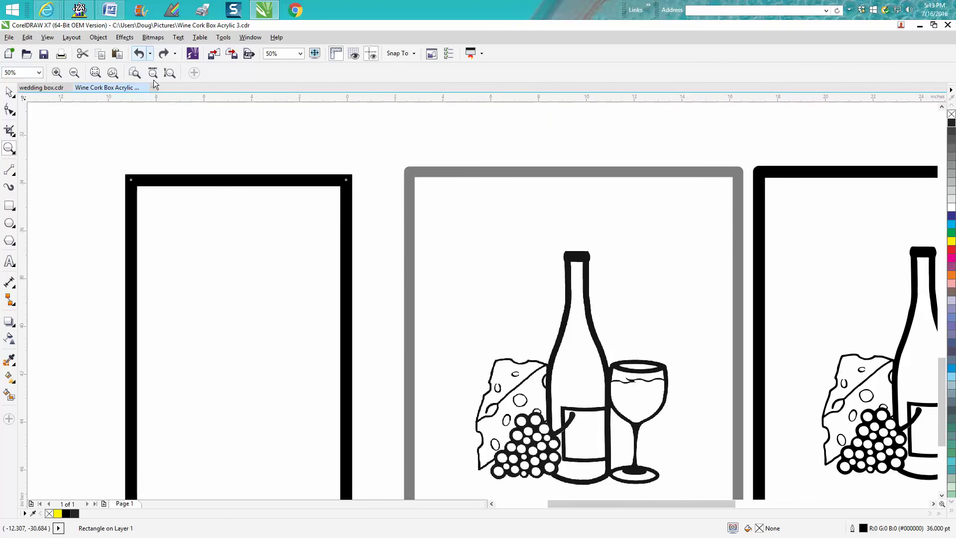
pyautogui.doubleClick(864, 528)
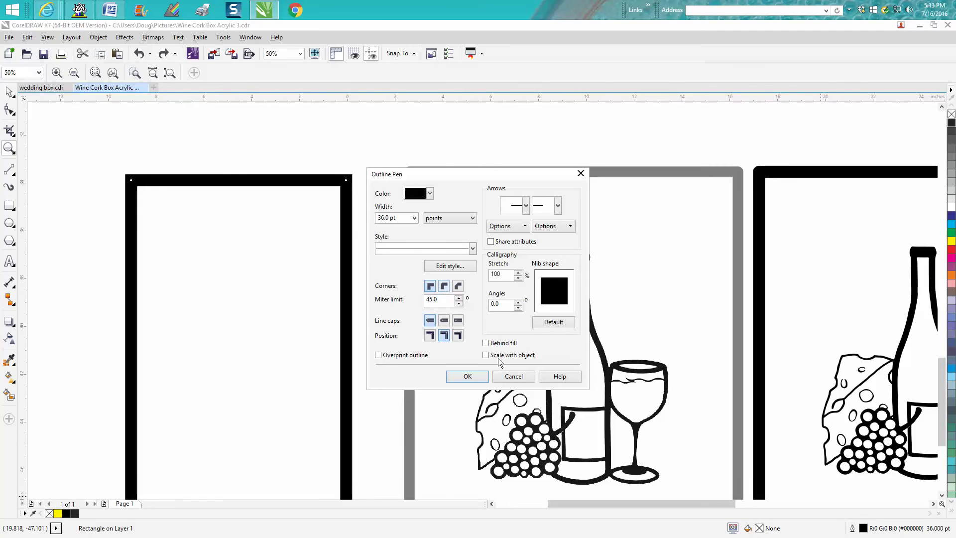
pyautogui.click(513, 376)
pyautogui.scroll(-3, 633, 447)
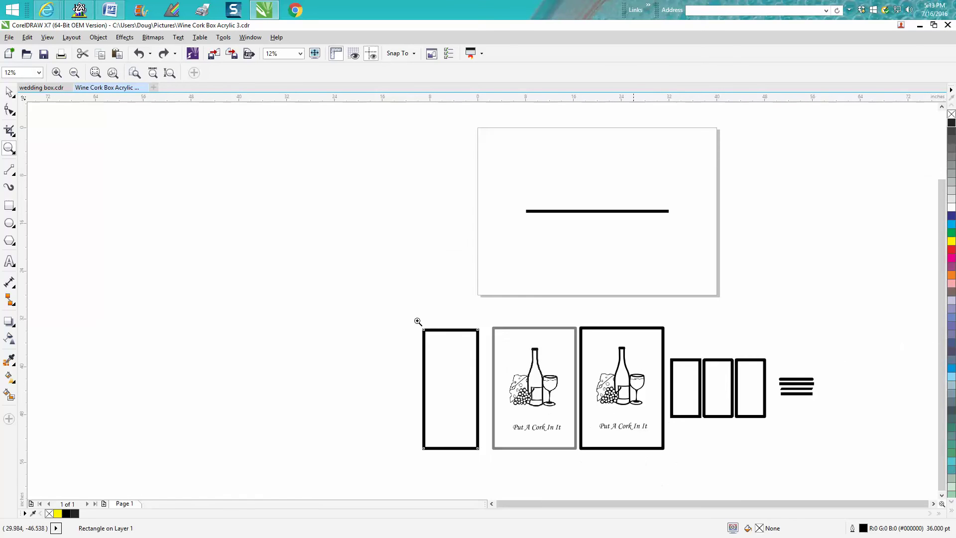
# Zoom in closely on the three small rectangles and the stack of thick lines
pyautogui.click(8, 148)
pyautogui.moveTo(655, 341); pyautogui.dragTo(804, 456)
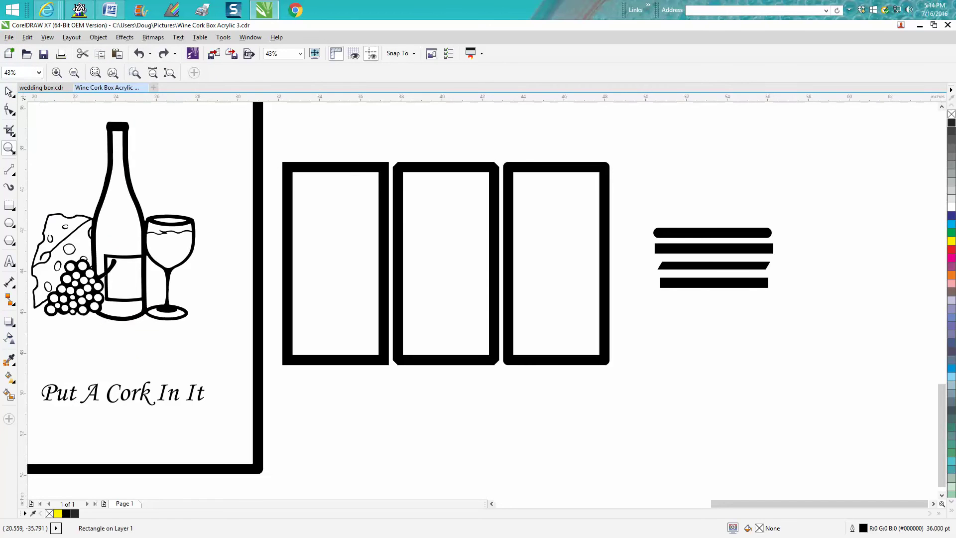
pyautogui.click(9, 92)
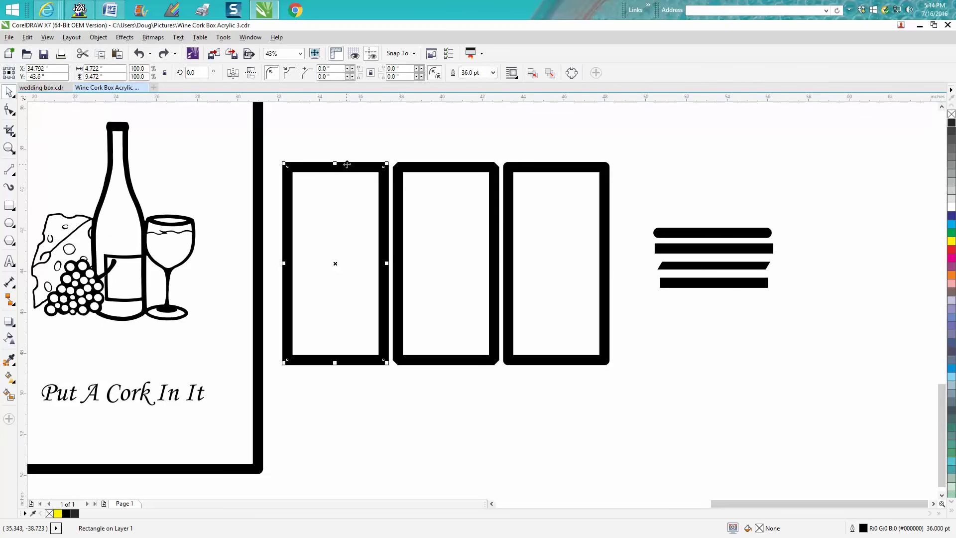
# Give the leftmost small box Bevel outline corners and move the long thick line beside the shapes
pyautogui.doubleClick(864, 529)
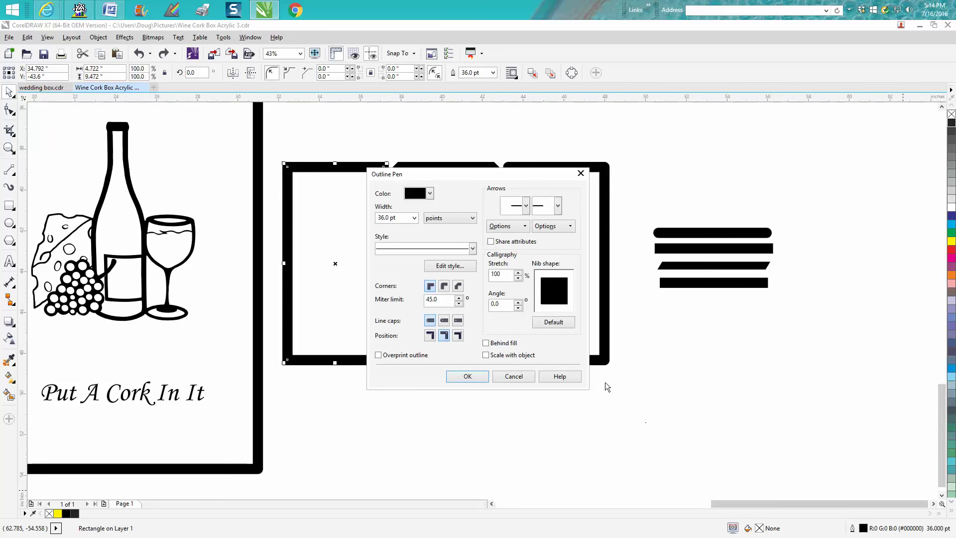
pyautogui.click(458, 286)
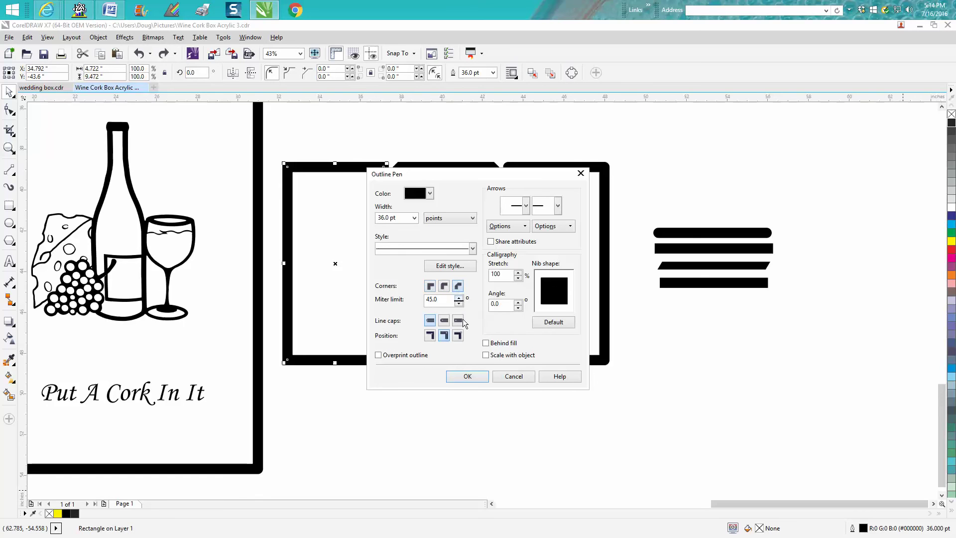
pyautogui.click(468, 376)
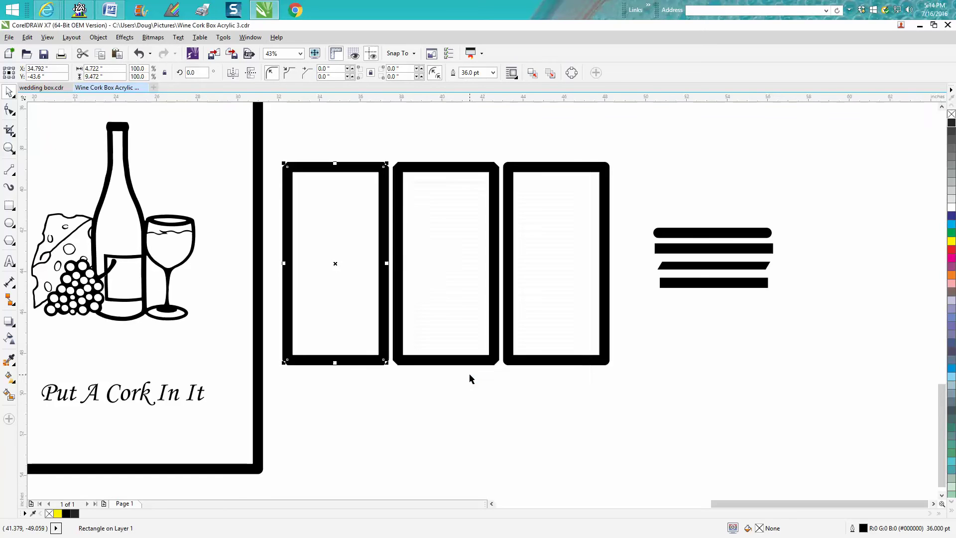
pyautogui.click(399, 120)
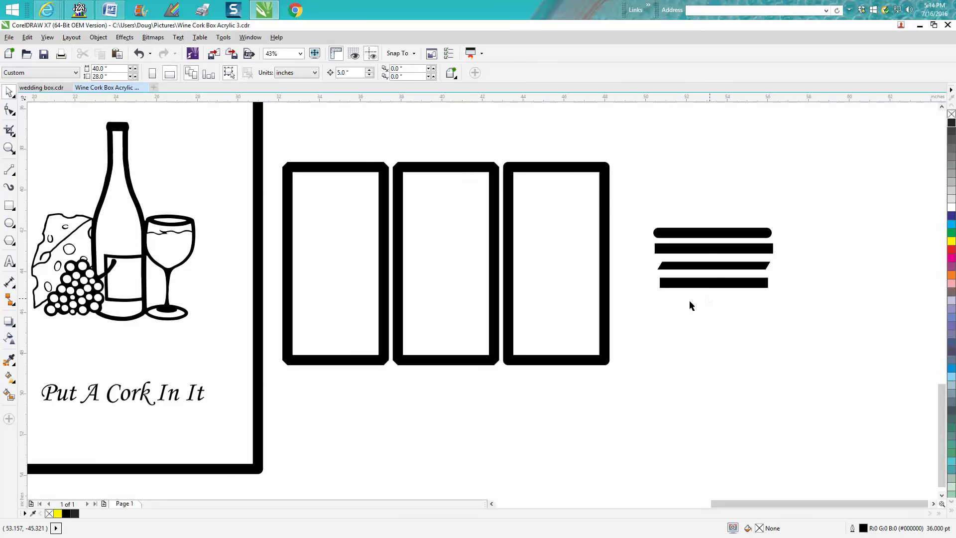
pyautogui.scroll(-2, 786, 472)
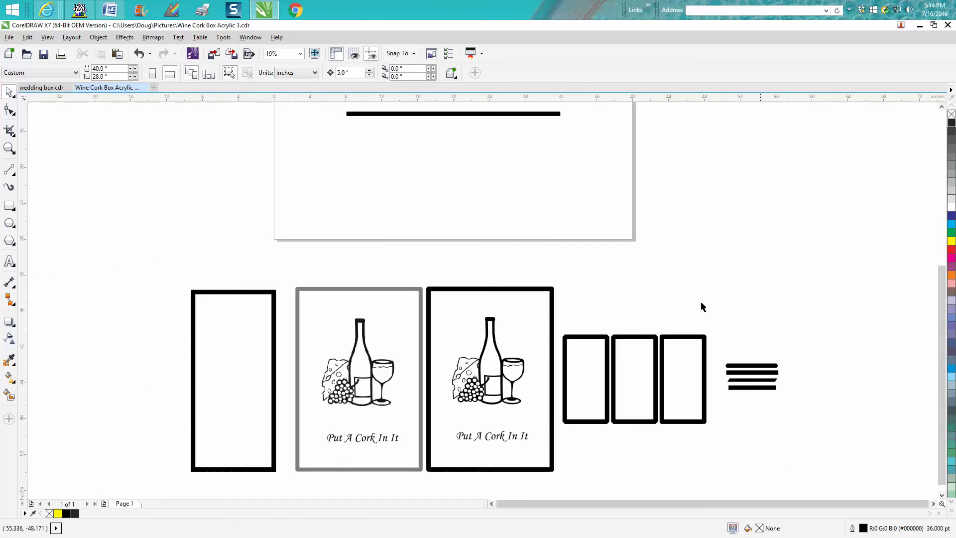
pyautogui.moveTo(505, 114); pyautogui.dragTo(848, 299)
# With the 2-Point Line tool, draw a short thick horizontal line above the long bar's end
pyautogui.press('z')
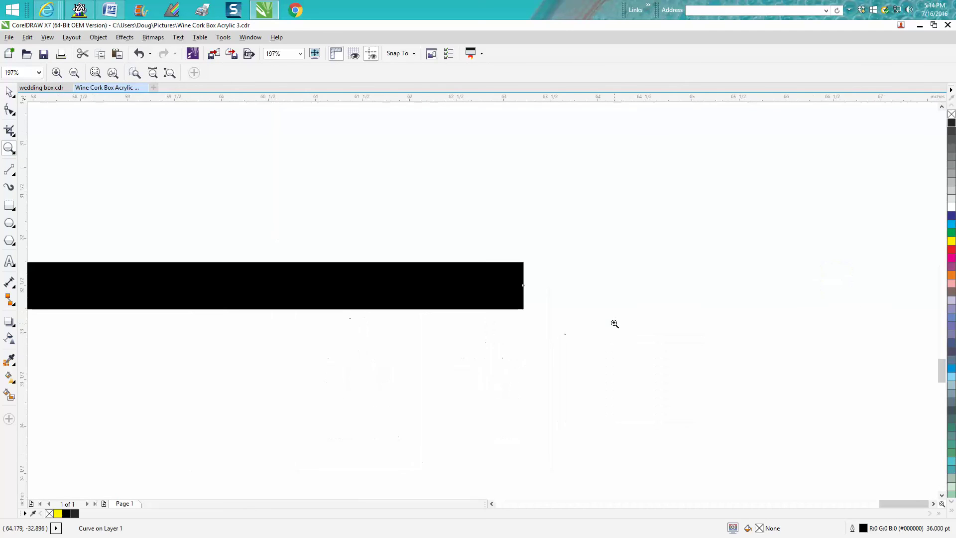
pyautogui.press('space')
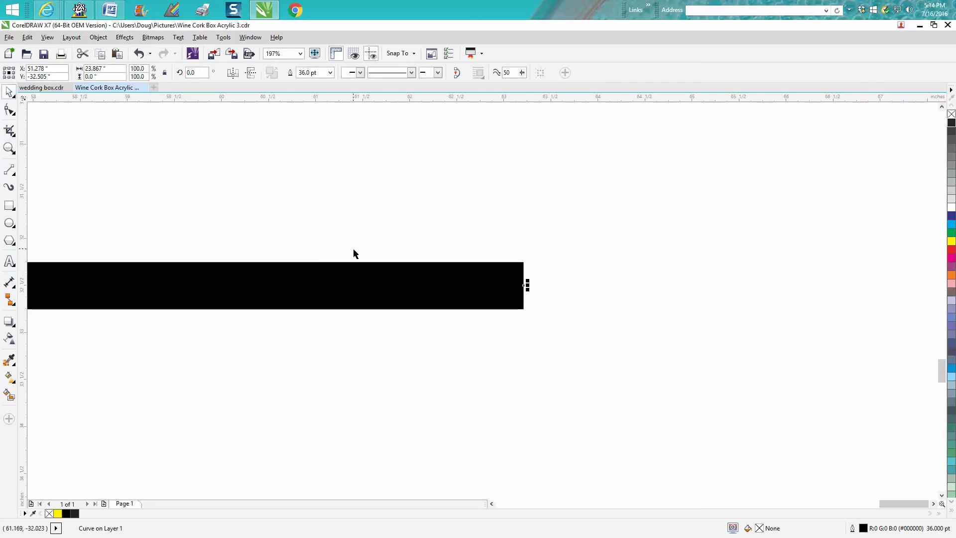
pyautogui.click(14, 173)
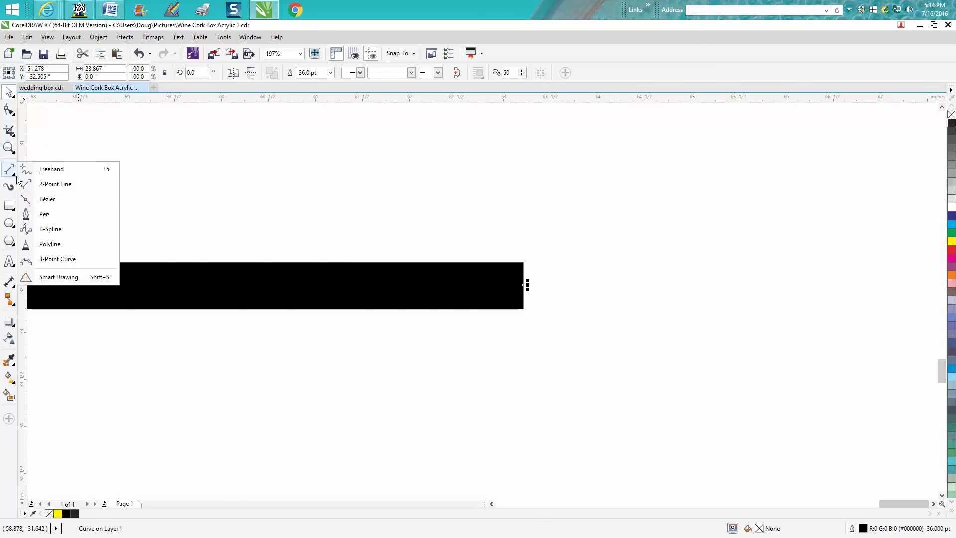
pyautogui.click(55, 183)
pyautogui.moveTo(130, 187); pyautogui.dragTo(535, 259)
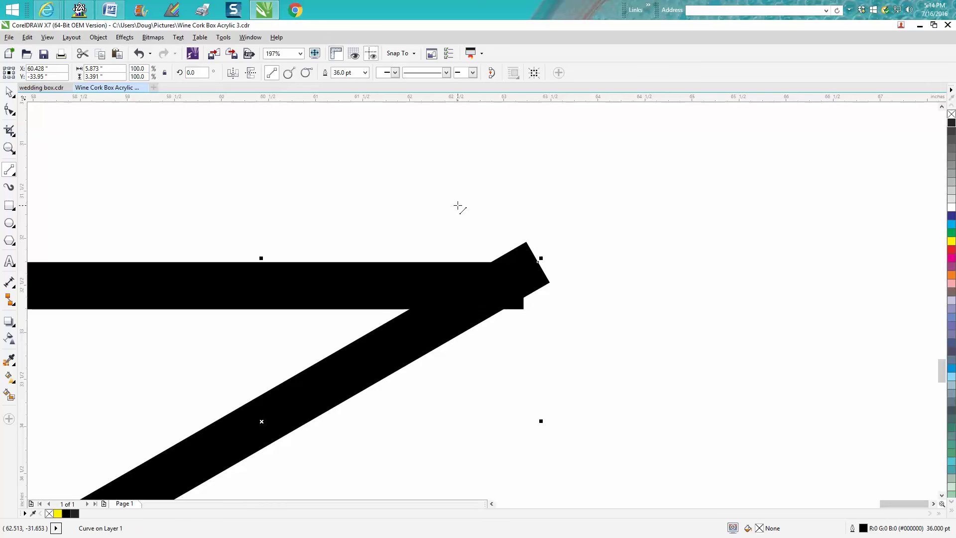
pyautogui.press('Delete')
pyautogui.moveTo(377, 189); pyautogui.dragTo(609, 190)
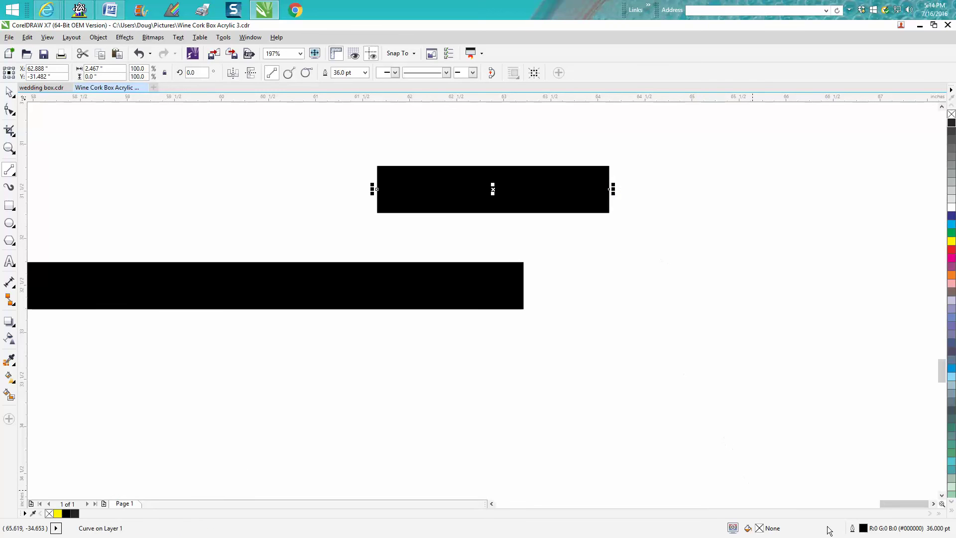
# Set the short line's Line caps to Round cap in Outline Pen, then deselect it
pyautogui.doubleClick(863, 528)
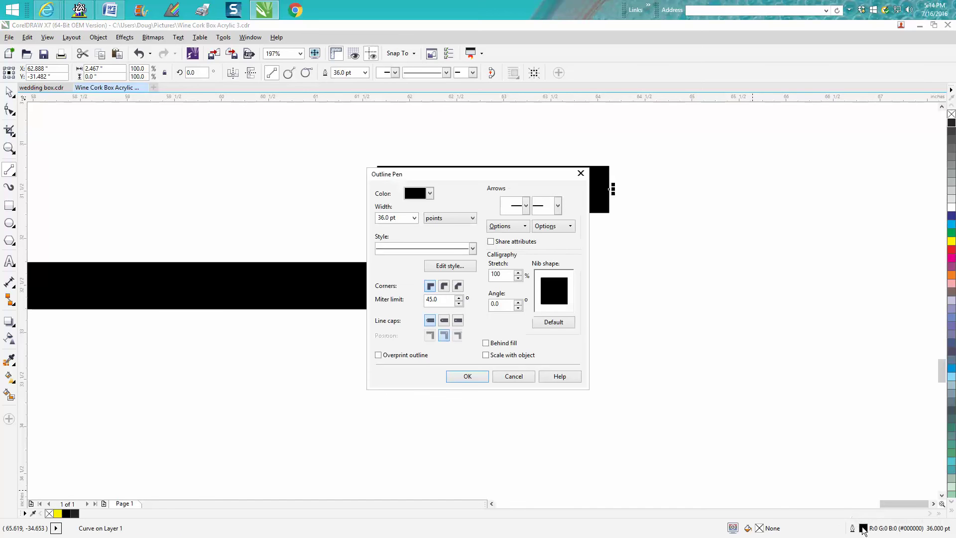
pyautogui.click(445, 320)
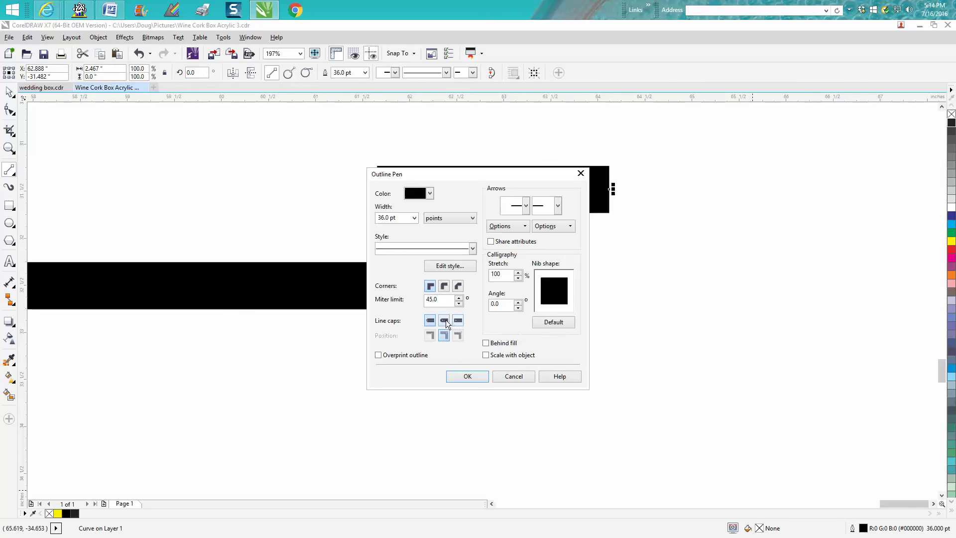
pyautogui.click(468, 377)
pyautogui.click(9, 91)
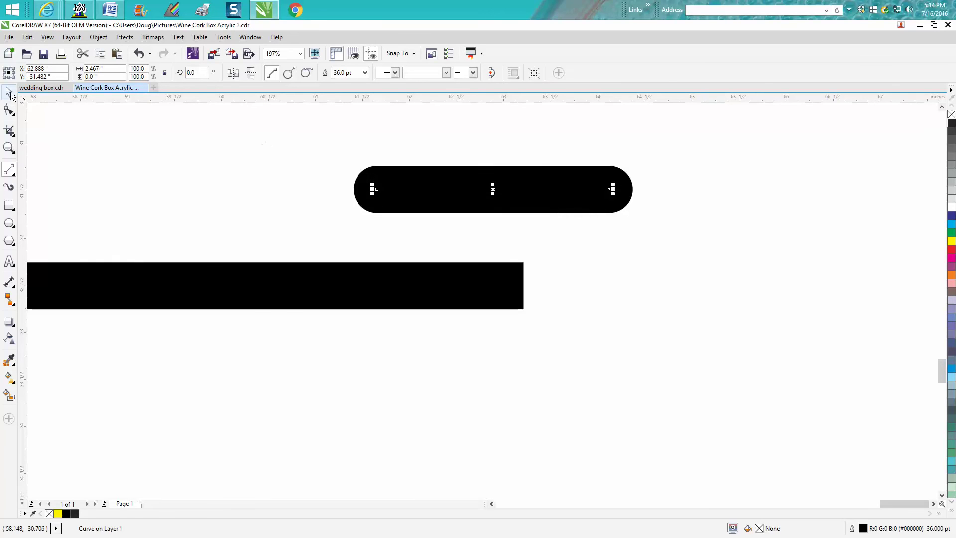
pyautogui.click(262, 167)
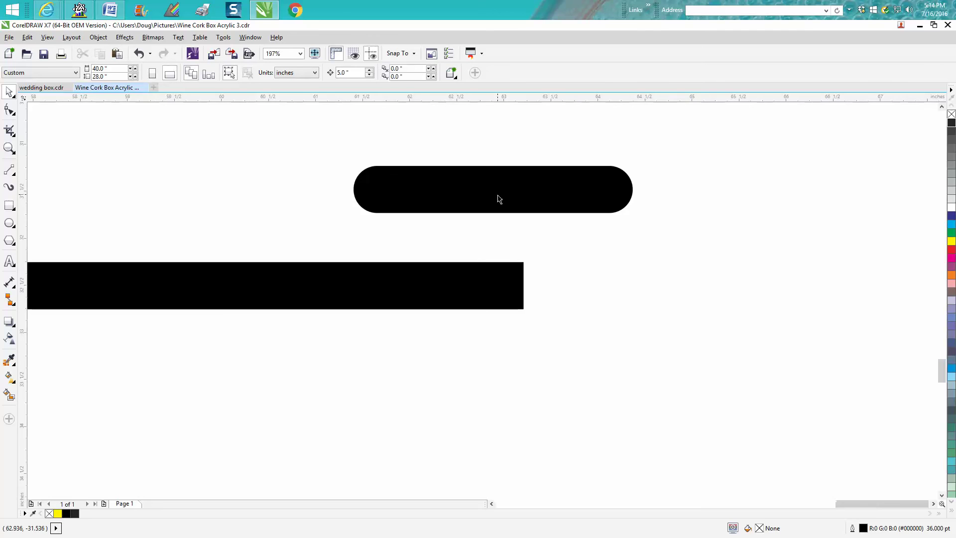
# Give the short line a calligraphic nib of 64% stretch at -40°, then zoom in on it
pyautogui.scroll(-5, 499, 197)
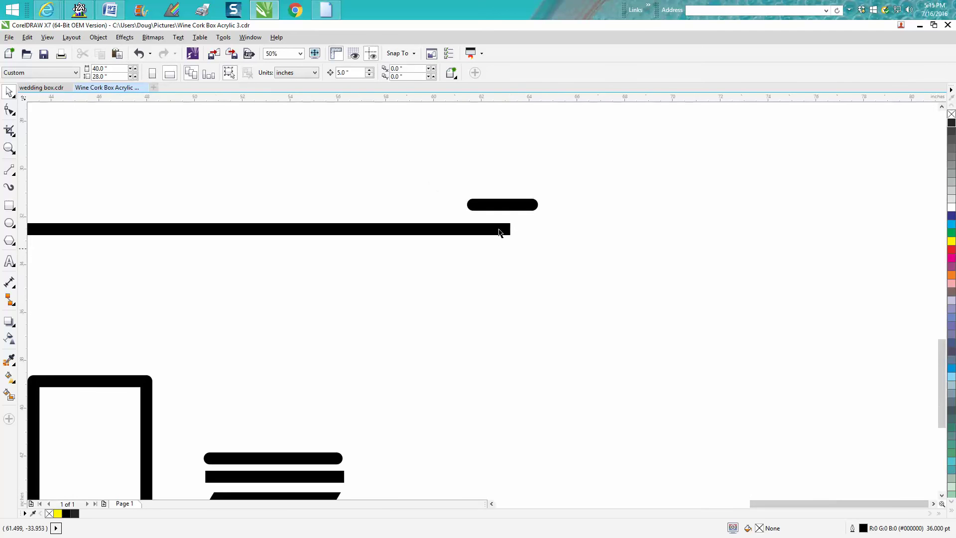
pyautogui.click(508, 205)
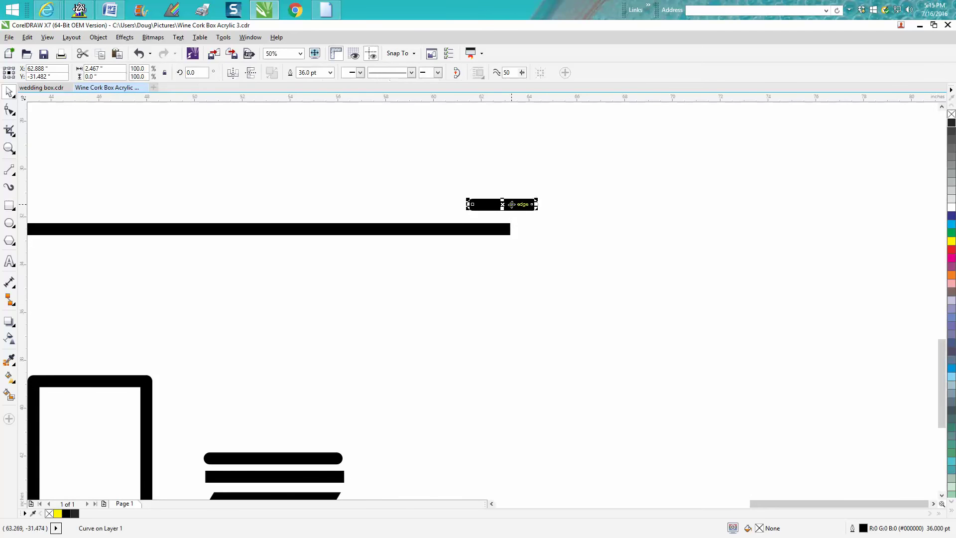
pyautogui.doubleClick(863, 528)
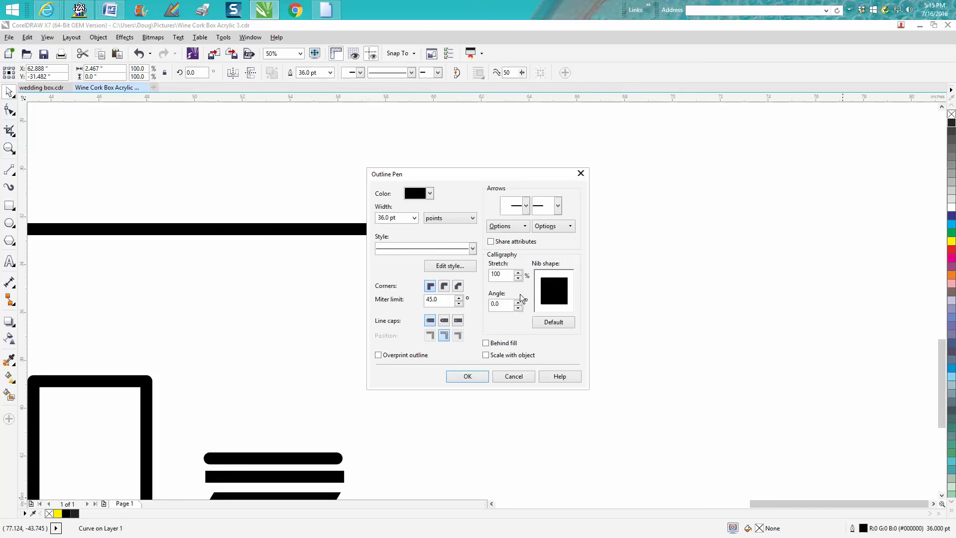
pyautogui.click(518, 277)
pyautogui.click(518, 278)
pyautogui.click(518, 277)
pyautogui.click(518, 278)
pyautogui.click(518, 277)
pyautogui.click(518, 277)
pyautogui.click(518, 277)
pyautogui.click(518, 278)
pyautogui.click(518, 277)
pyautogui.click(517, 277)
pyautogui.click(519, 307)
pyautogui.click(518, 307)
pyautogui.click(479, 375)
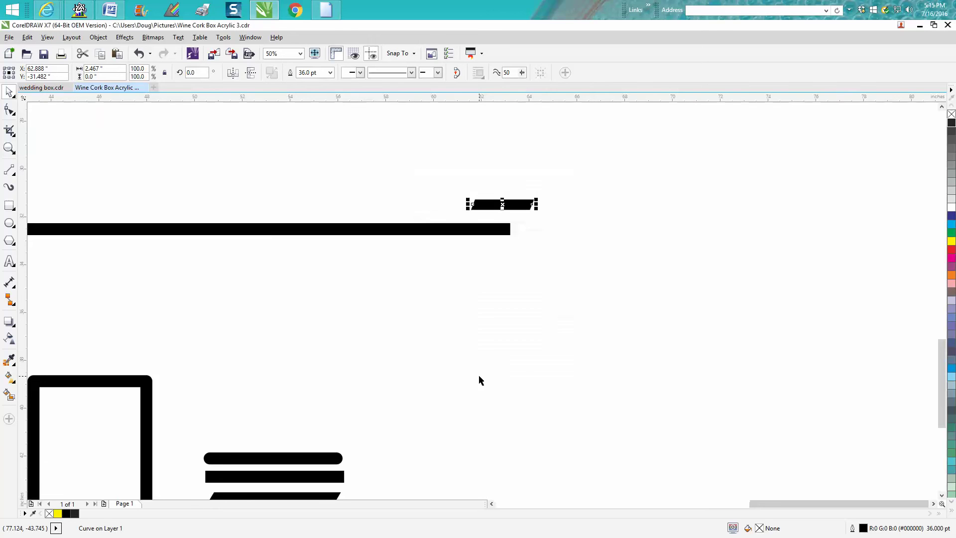
pyautogui.click(12, 147)
pyautogui.moveTo(451, 192); pyautogui.dragTo(571, 241)
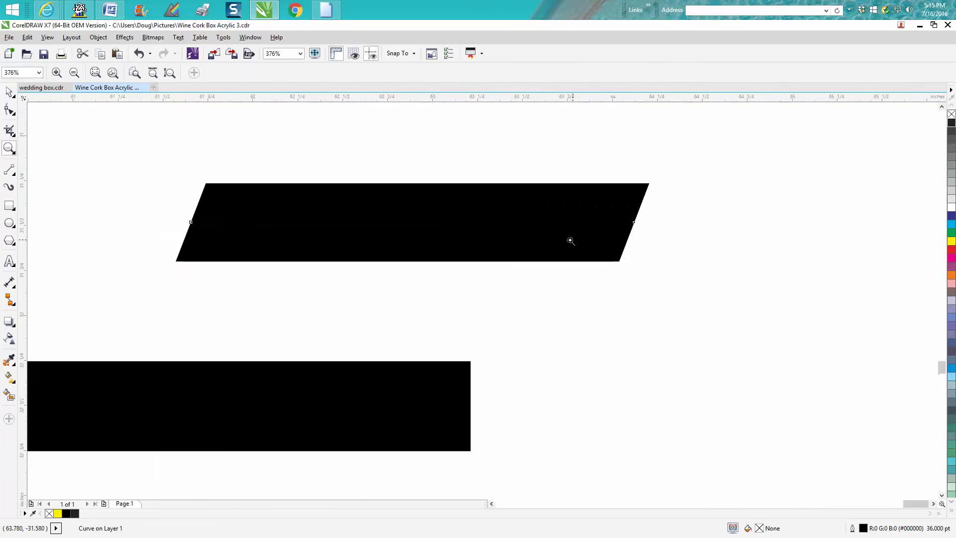
# Switch the slanted line's outline to Round corners, then zoom back out
pyautogui.click(10, 92)
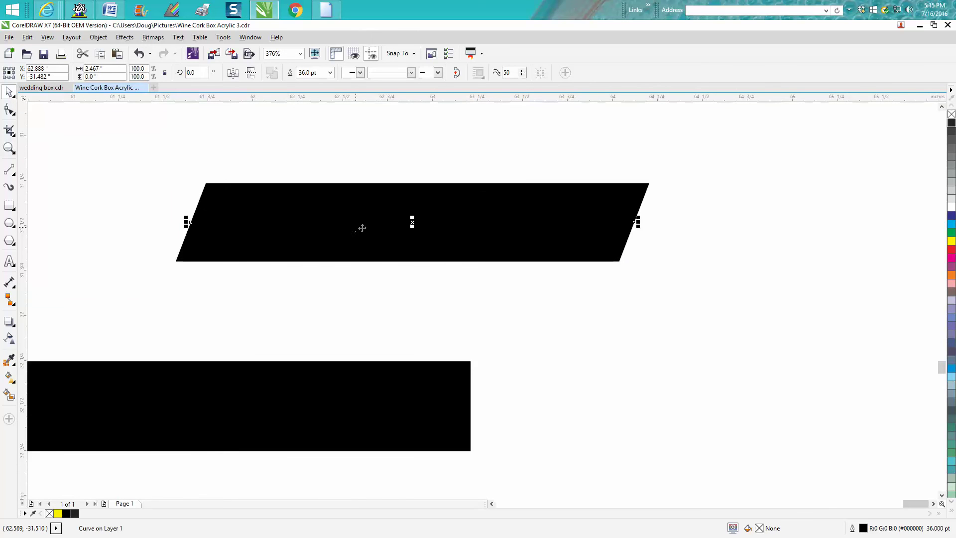
pyautogui.doubleClick(864, 528)
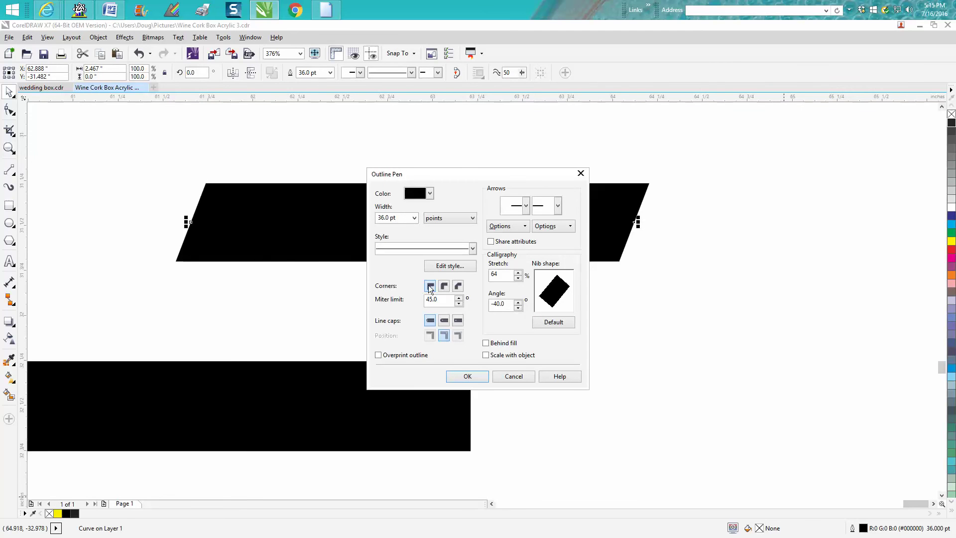
pyautogui.click(443, 286)
pyautogui.click(471, 376)
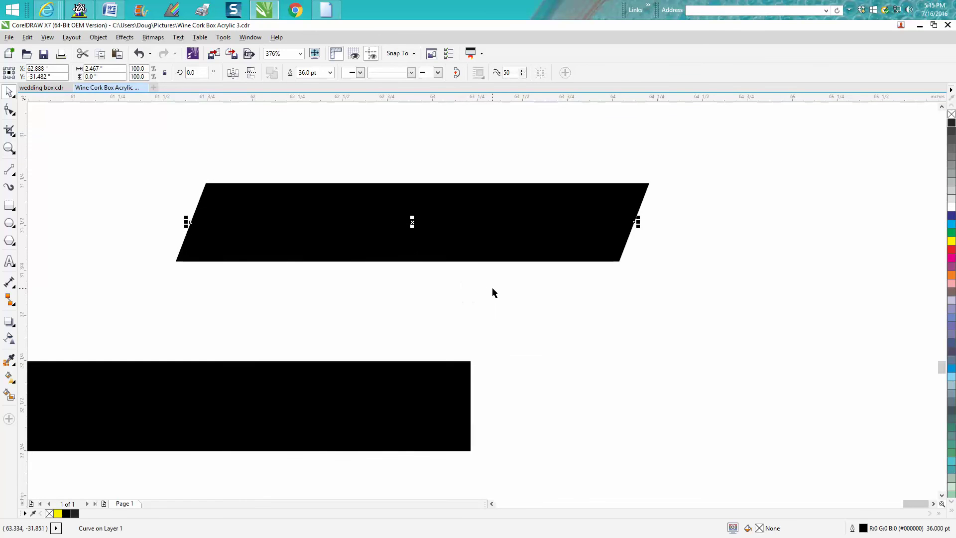
pyautogui.scroll(-4, 492, 287)
pyautogui.scroll(-2, 237, 271)
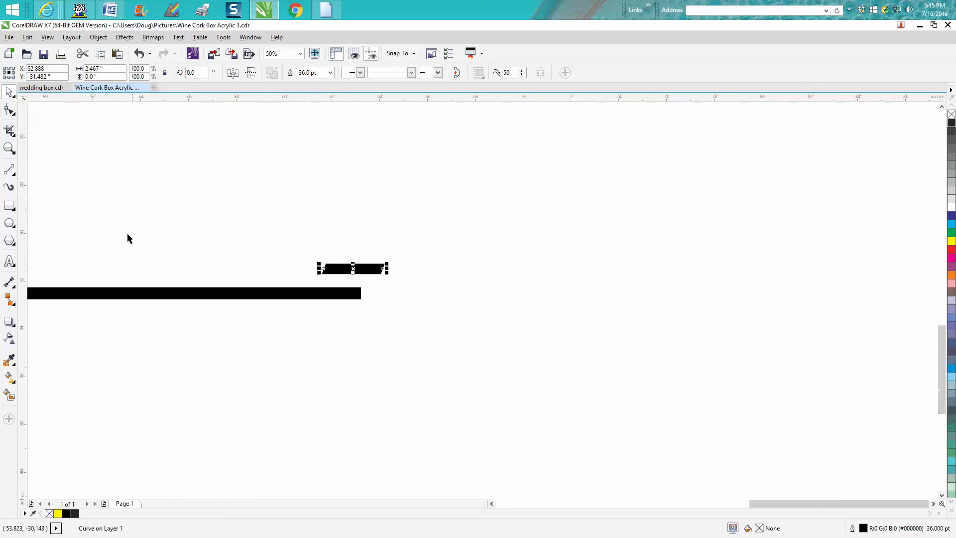
# Draw a tall rectangle right of the lines, try a -40° calligraphic nib, then undo it
pyautogui.click(9, 205)
pyautogui.moveTo(483, 204); pyautogui.dragTo(622, 461)
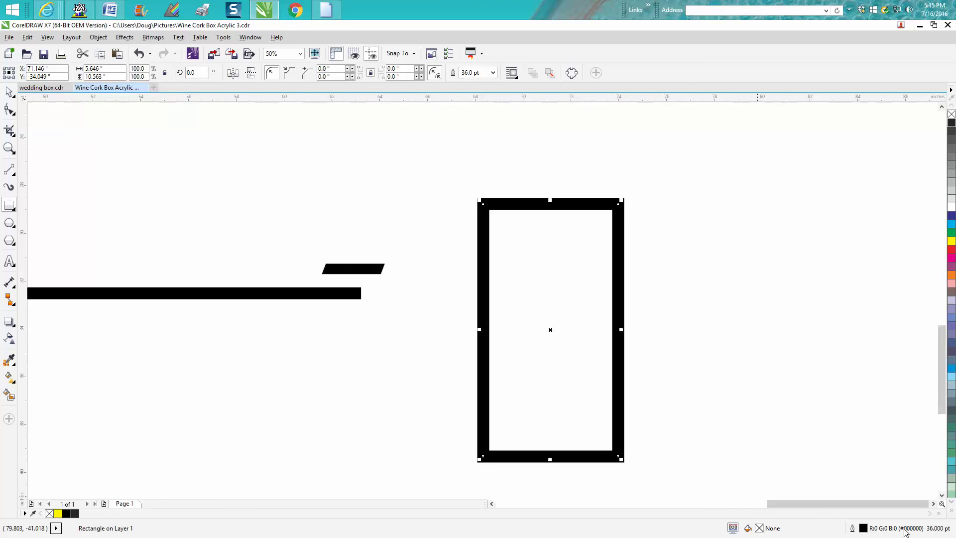
pyautogui.doubleClick(864, 528)
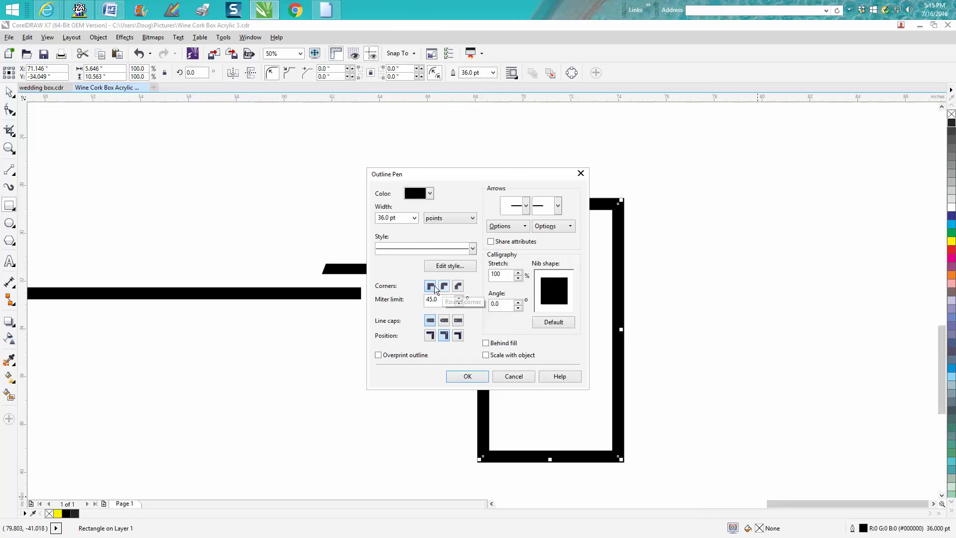
pyautogui.click(518, 277)
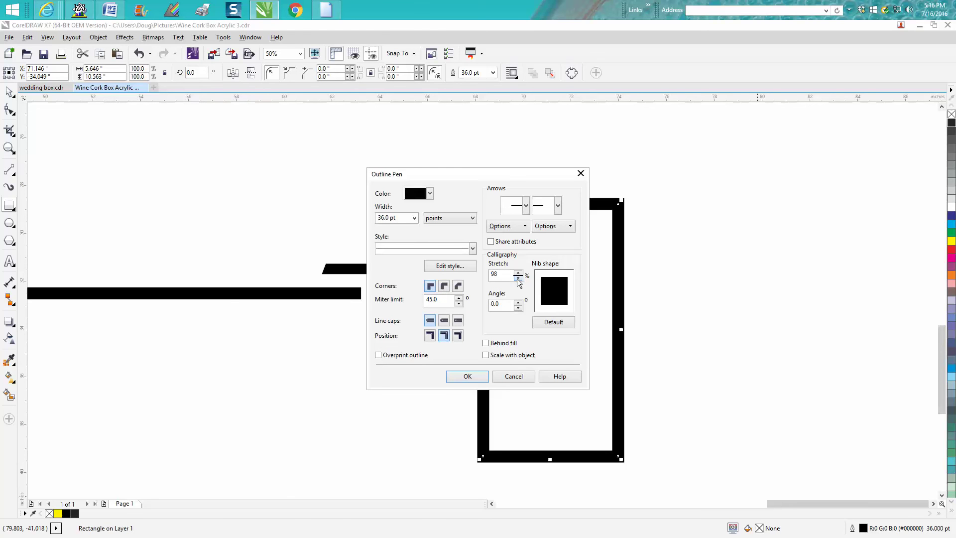
pyautogui.click(518, 306)
pyautogui.moveTo(518, 308); pyautogui.dragTo(519, 308)
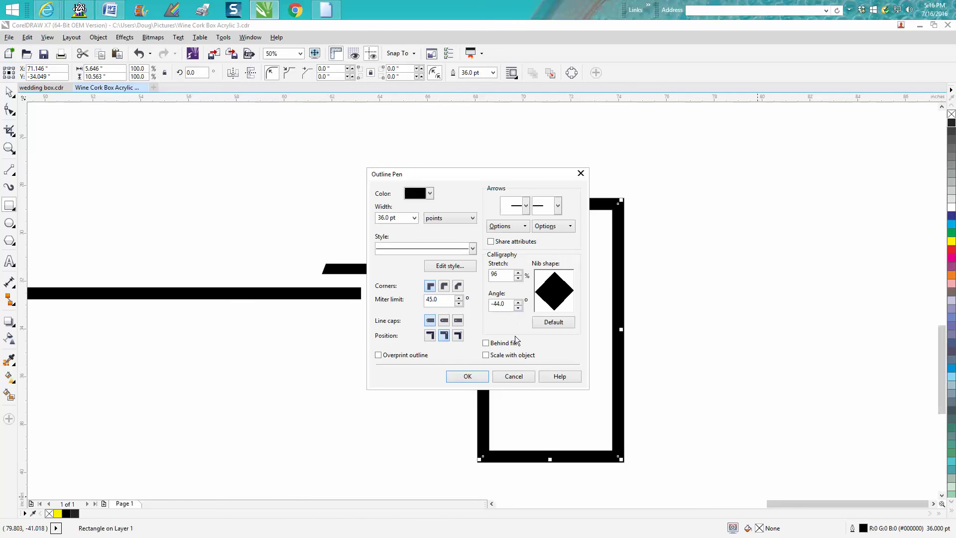
pyautogui.click(470, 376)
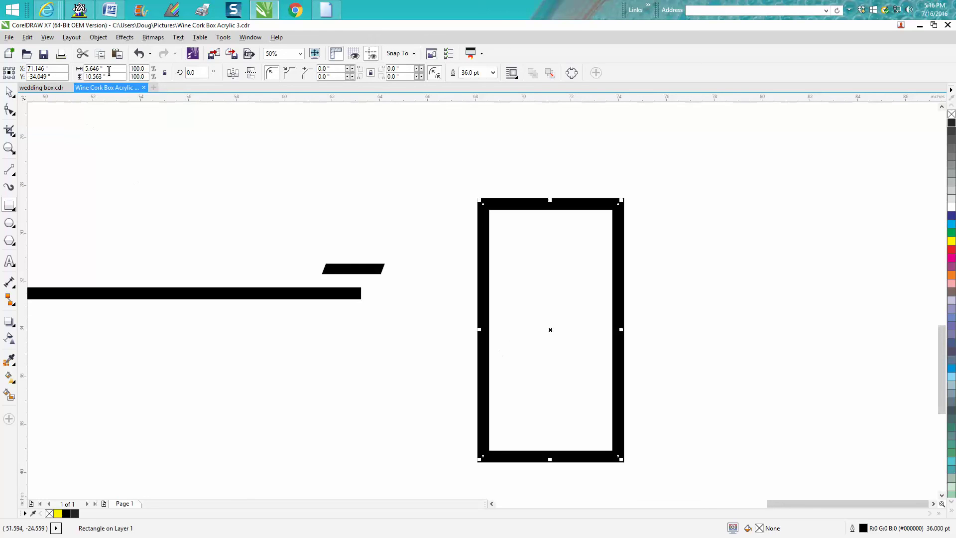
pyautogui.click(139, 53)
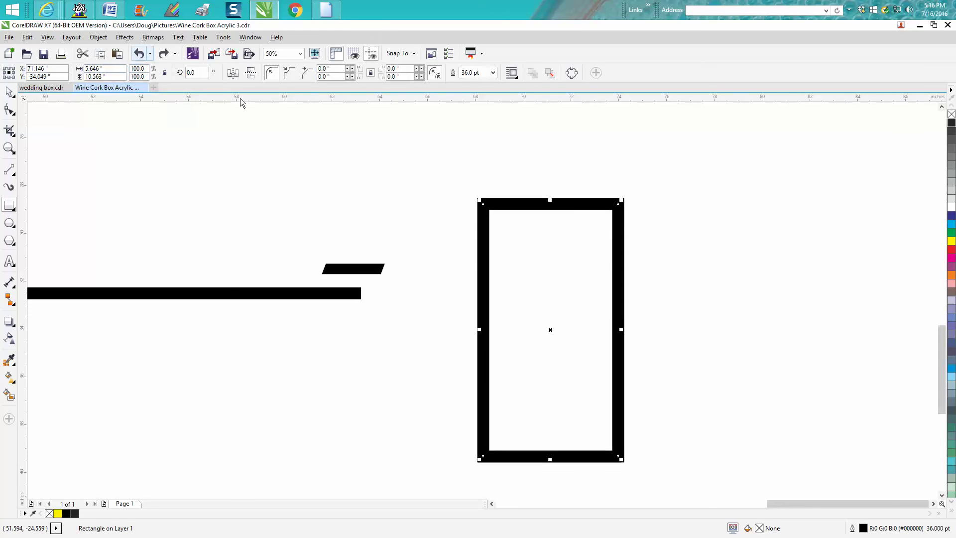
# Lower the rectangle's calligraphy stretch so its sides are thinner than top and bottom
pyautogui.doubleClick(864, 529)
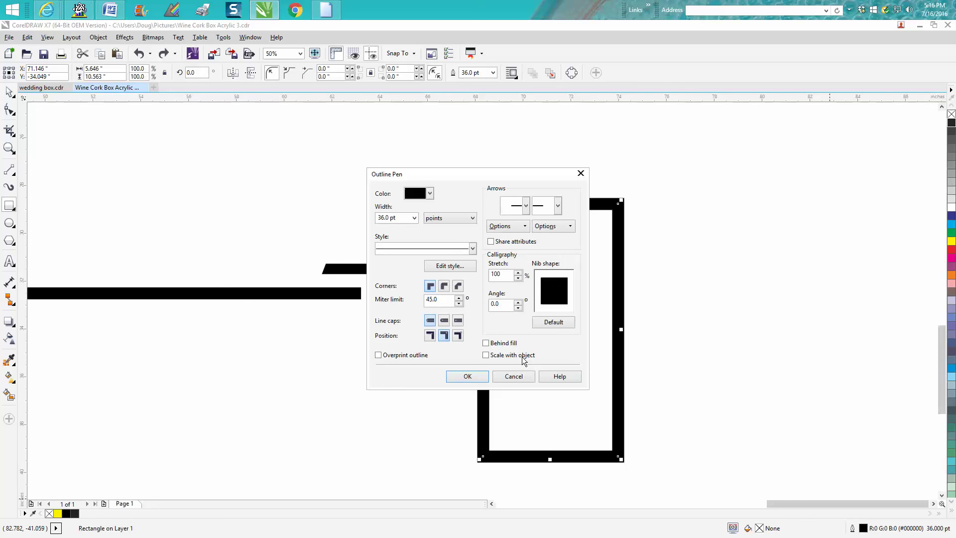
pyautogui.click(518, 278)
pyautogui.click(519, 277)
pyautogui.click(518, 278)
pyautogui.click(518, 278)
pyautogui.click(519, 277)
pyautogui.click(518, 278)
pyautogui.moveTo(519, 277); pyautogui.dragTo(518, 276)
pyautogui.click(468, 376)
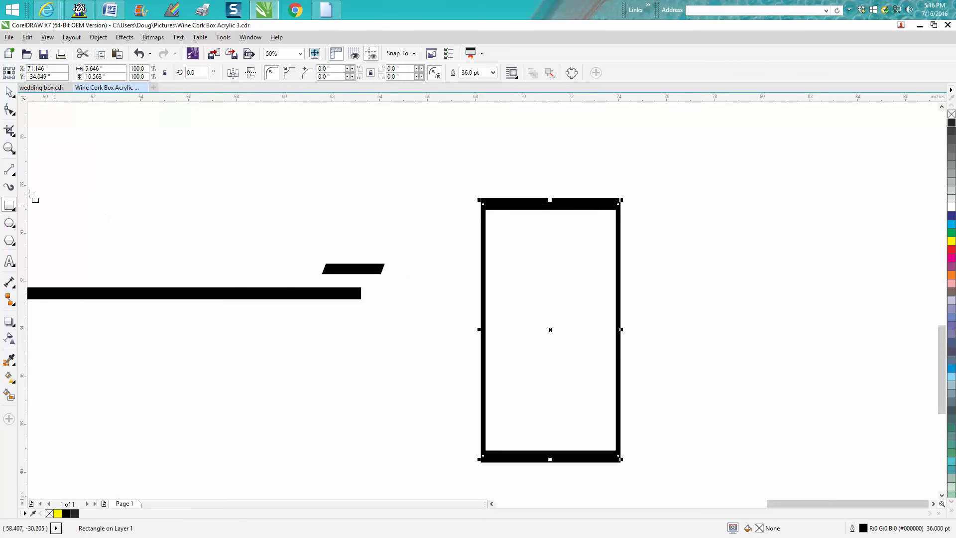
# Set the rectangle's outline to round corners while zoomed in, then deselect it
pyautogui.click(8, 148)
pyautogui.moveTo(462, 192); pyautogui.dragTo(648, 479)
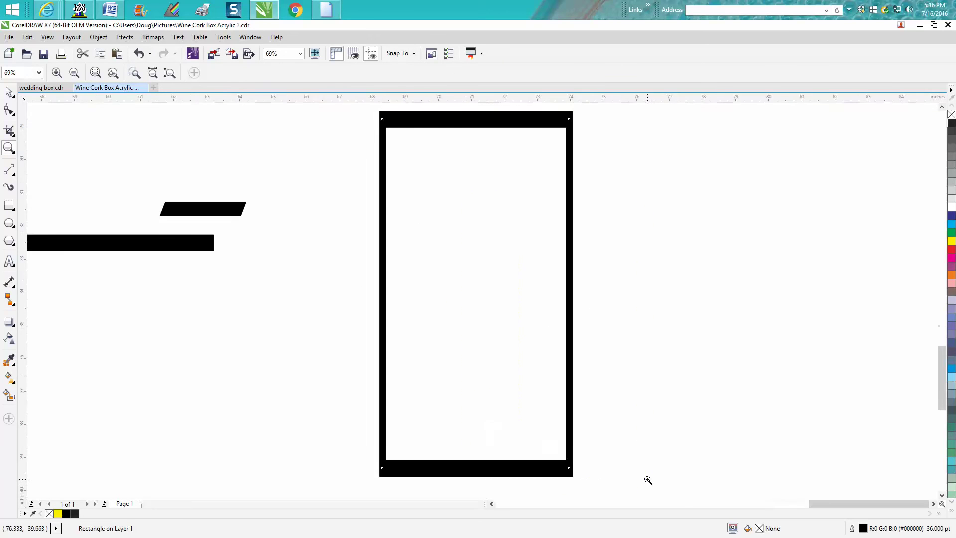
pyautogui.click(9, 91)
pyautogui.doubleClick(867, 528)
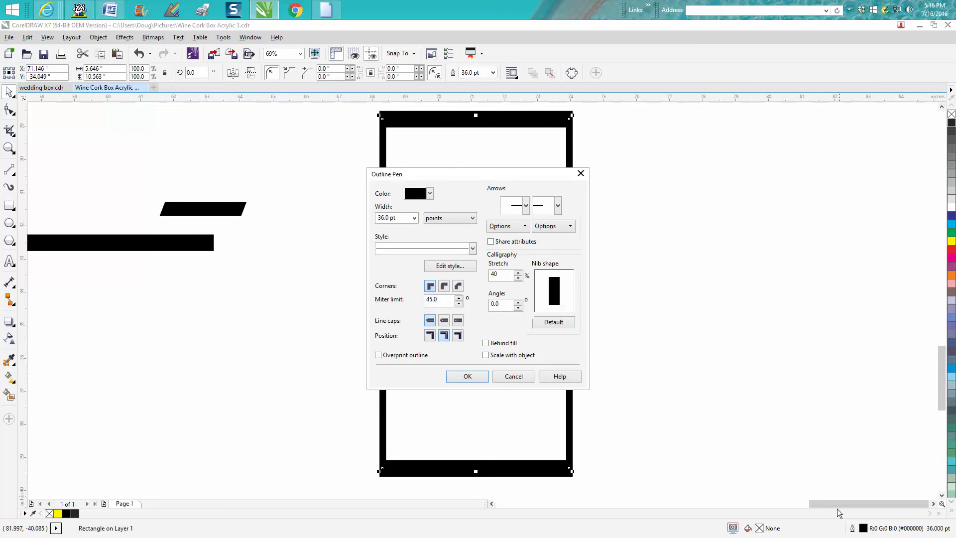
pyautogui.click(444, 286)
pyautogui.click(466, 376)
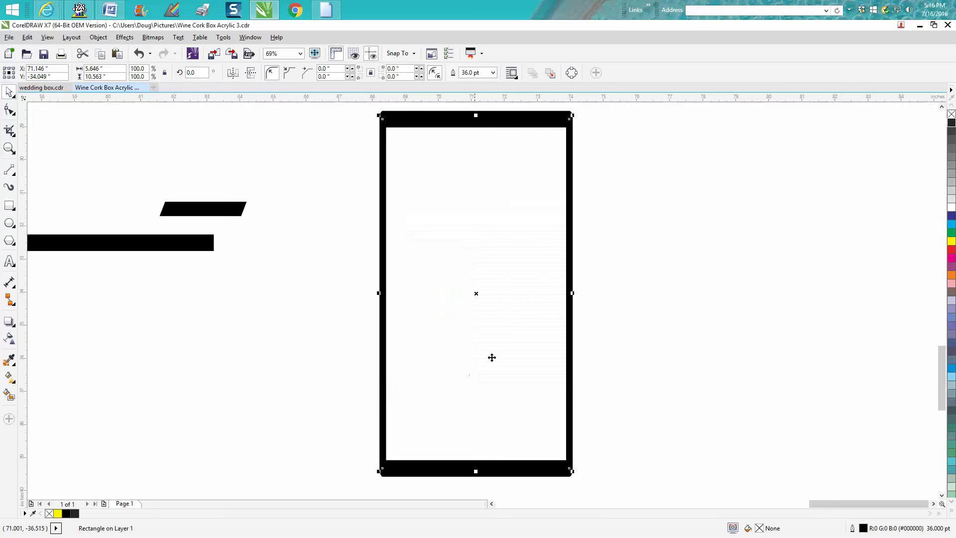
pyautogui.click(607, 338)
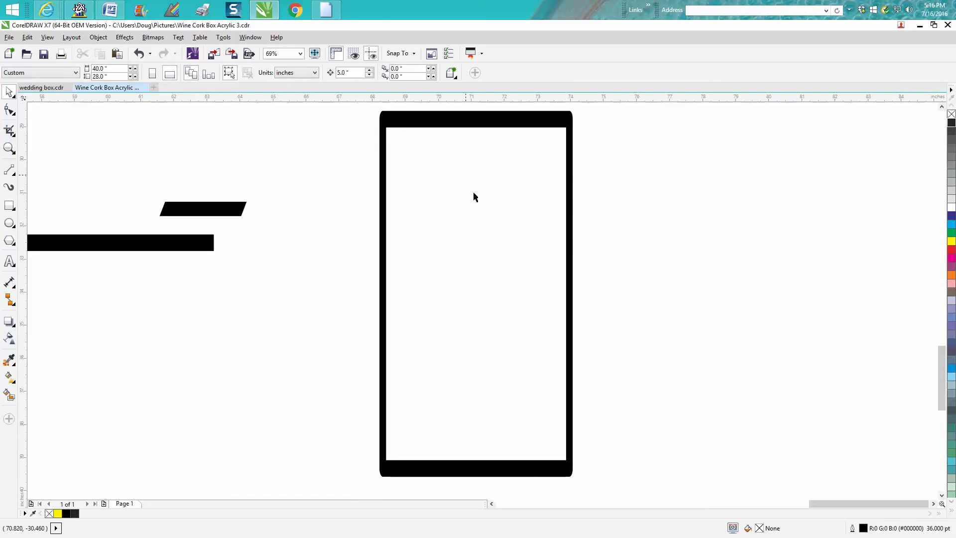
# Zoom out, then zoom in closely on the two bottle panels' rounded top corners
pyautogui.scroll(-2, 480, 224)
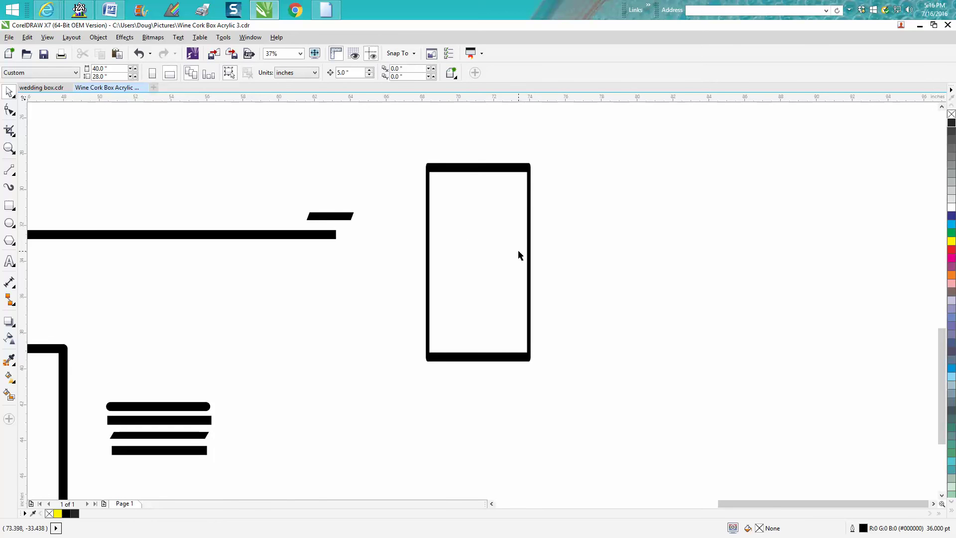
pyautogui.scroll(-1, 517, 249)
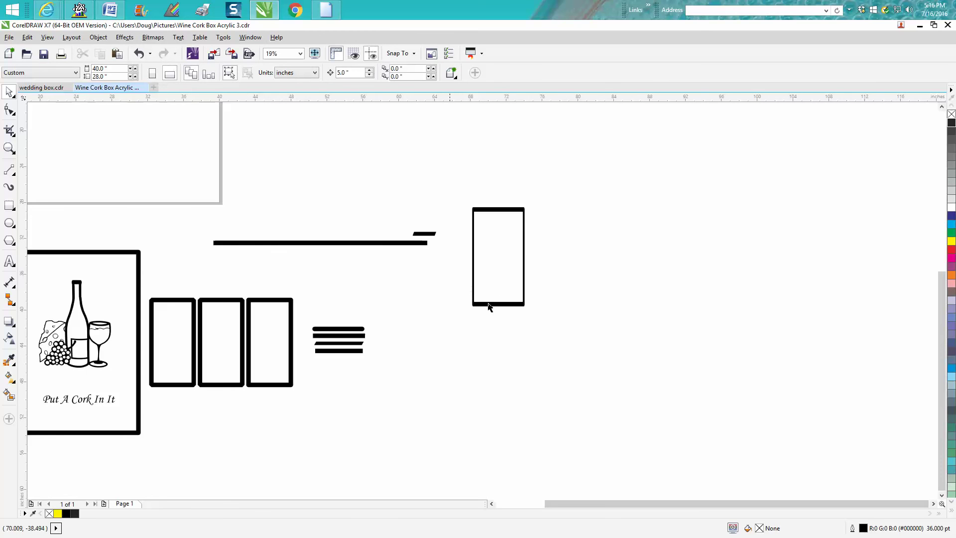
pyautogui.scroll(-1, 504, 302)
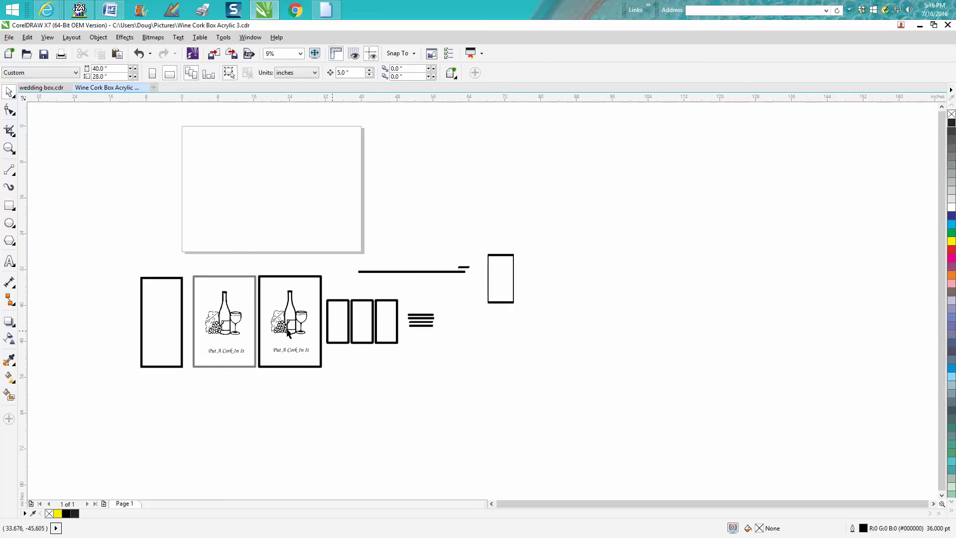
pyautogui.click(9, 147)
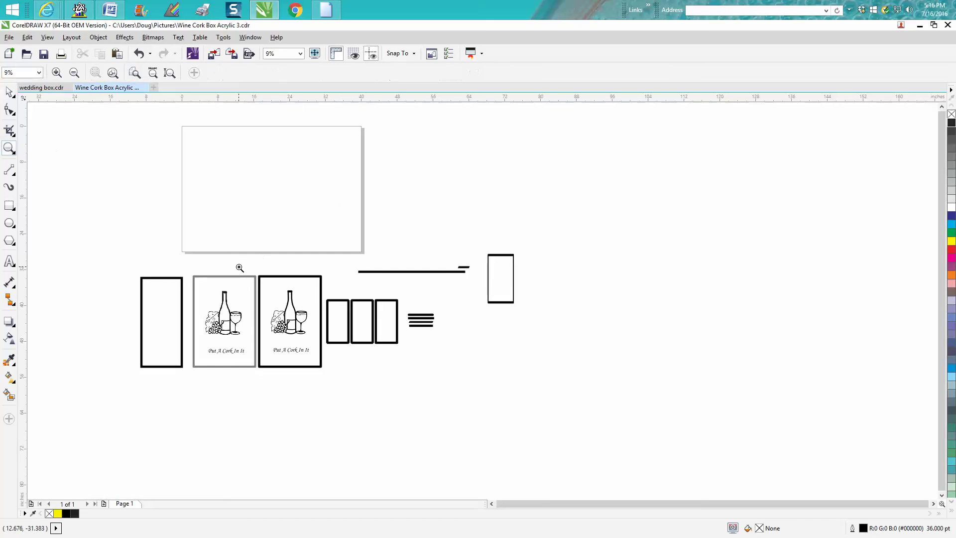
pyautogui.moveTo(240, 267); pyautogui.dragTo(278, 285)
pyautogui.moveTo(346, 261); pyautogui.dragTo(564, 363)
pyautogui.scroll(-2, 560, 357)
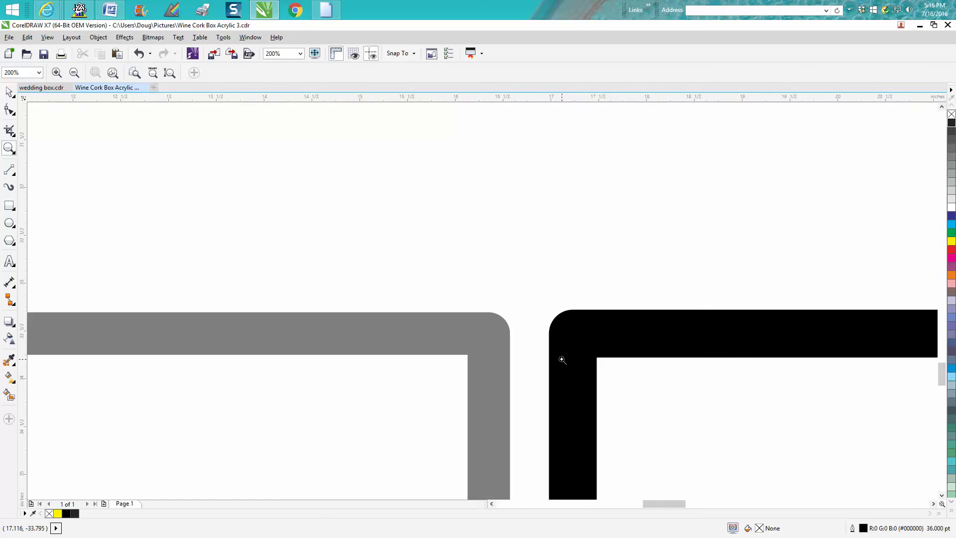